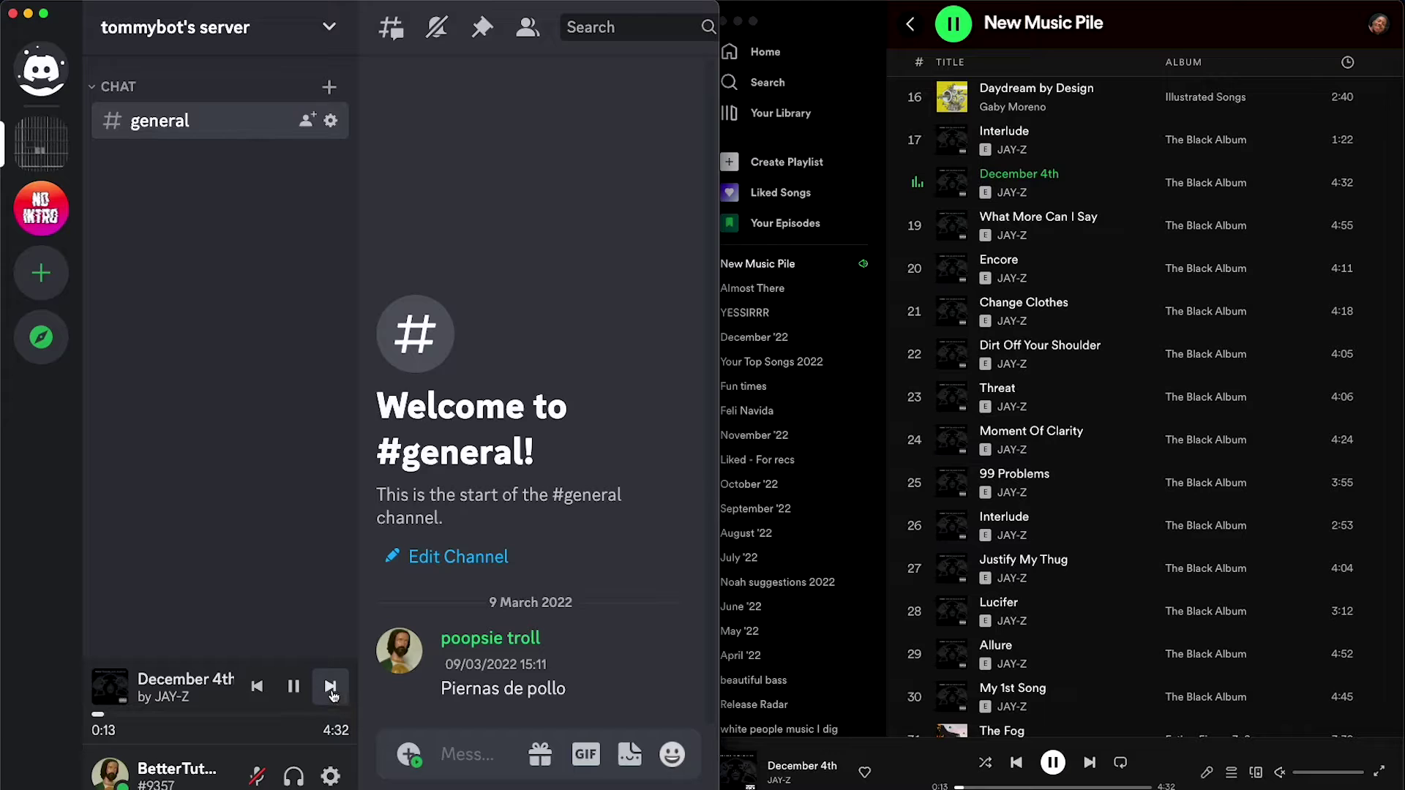
Skip tracks from December 4th on to 99 Problems with the widget's Next and Previous buttons
left_click(331, 688)
left_click(331, 688)
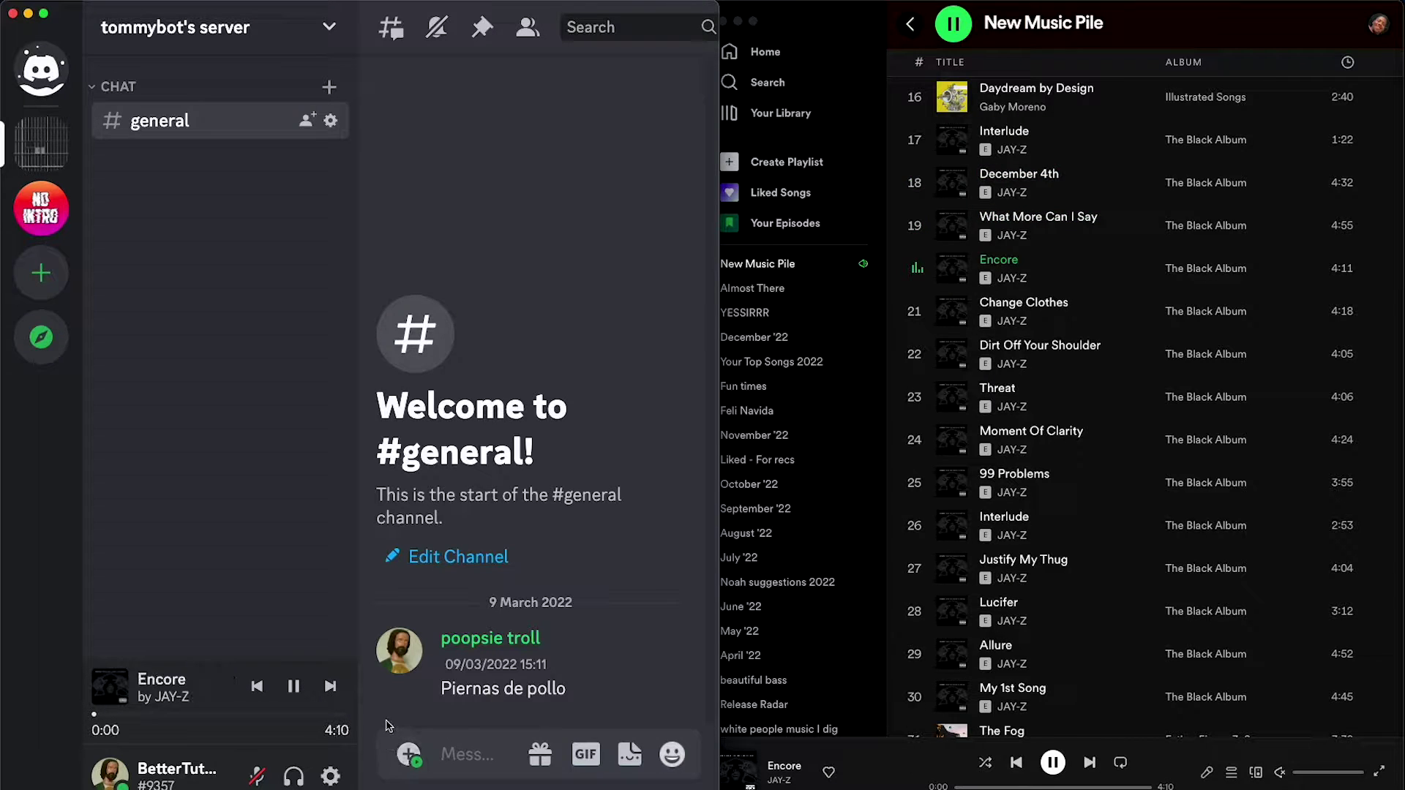
left_click(332, 692)
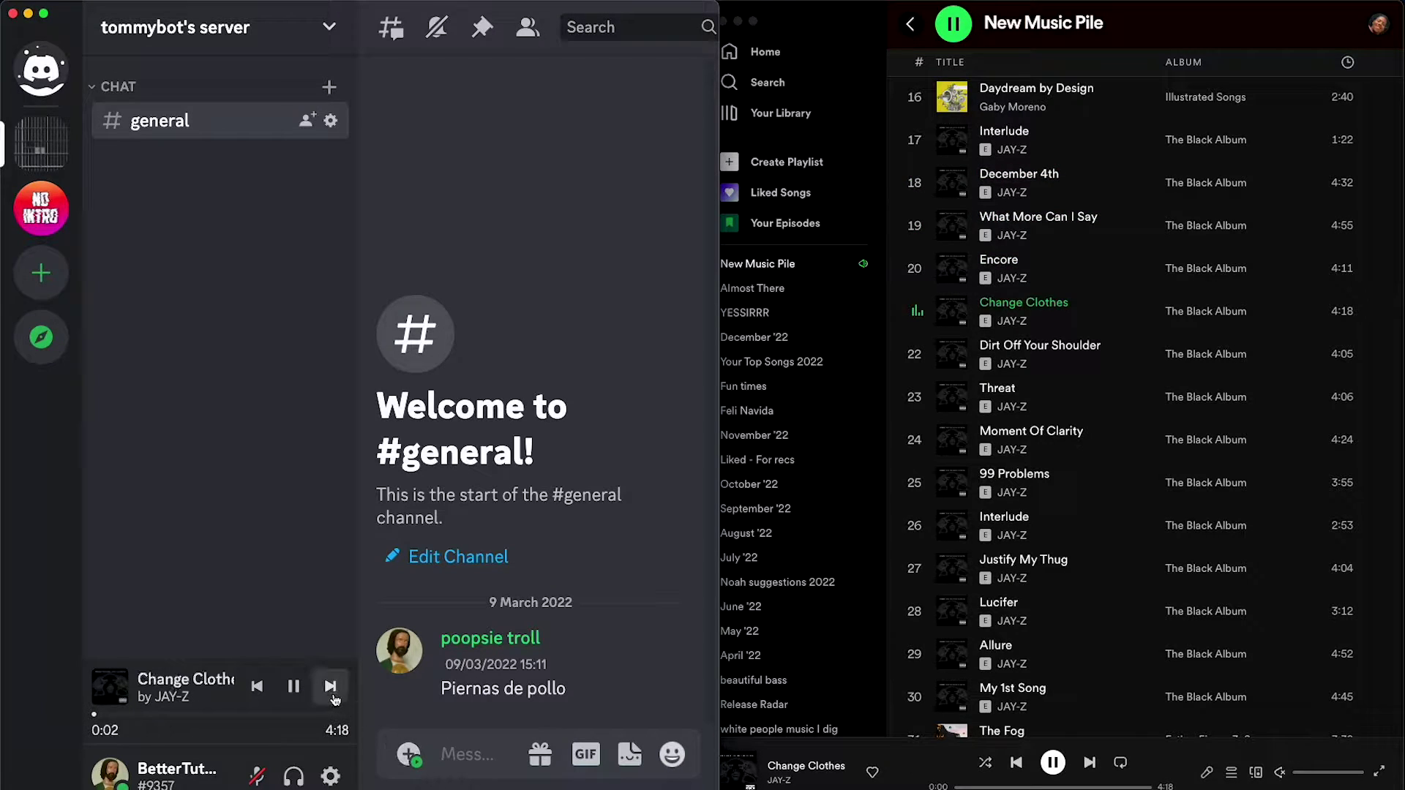
left_click(331, 688)
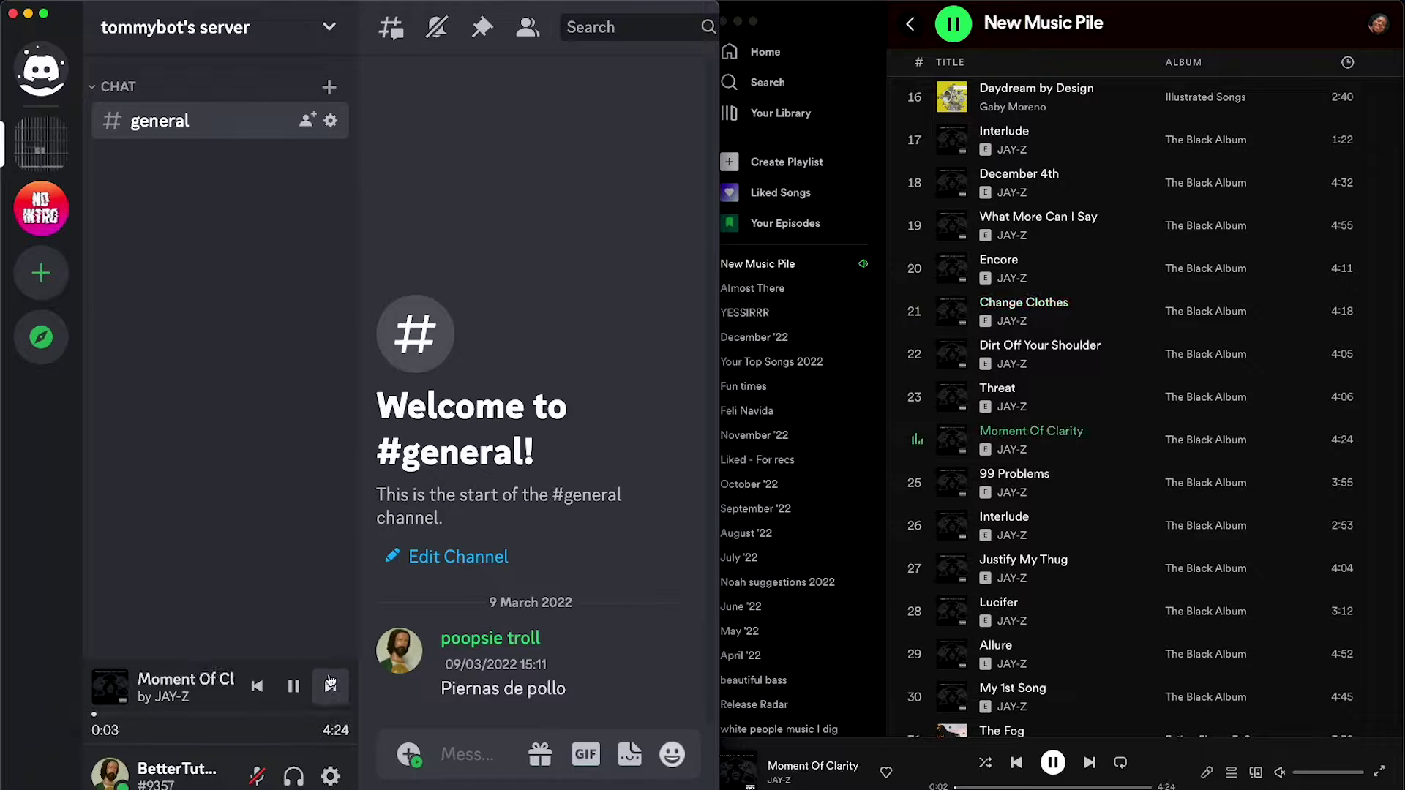
left_click(257, 688)
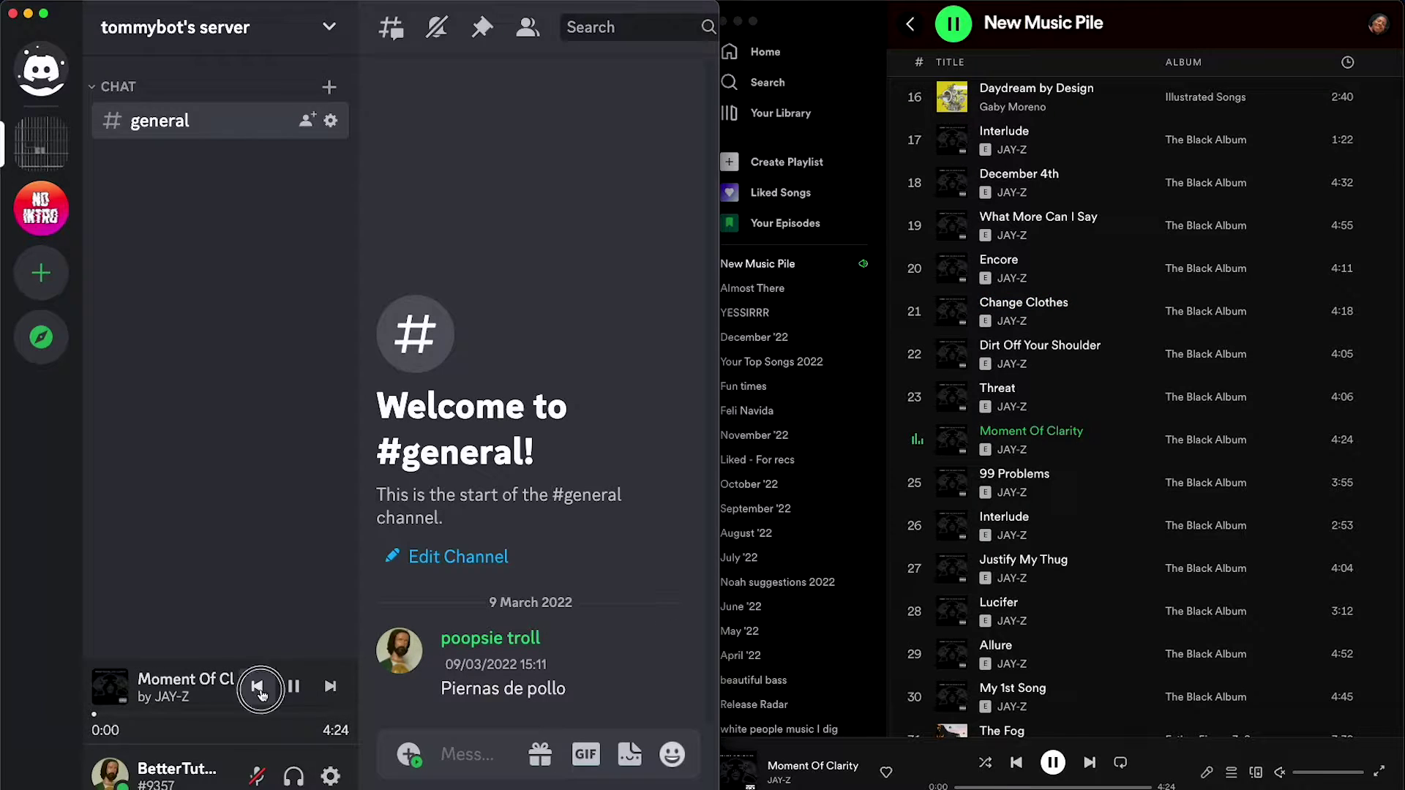
left_click(317, 677)
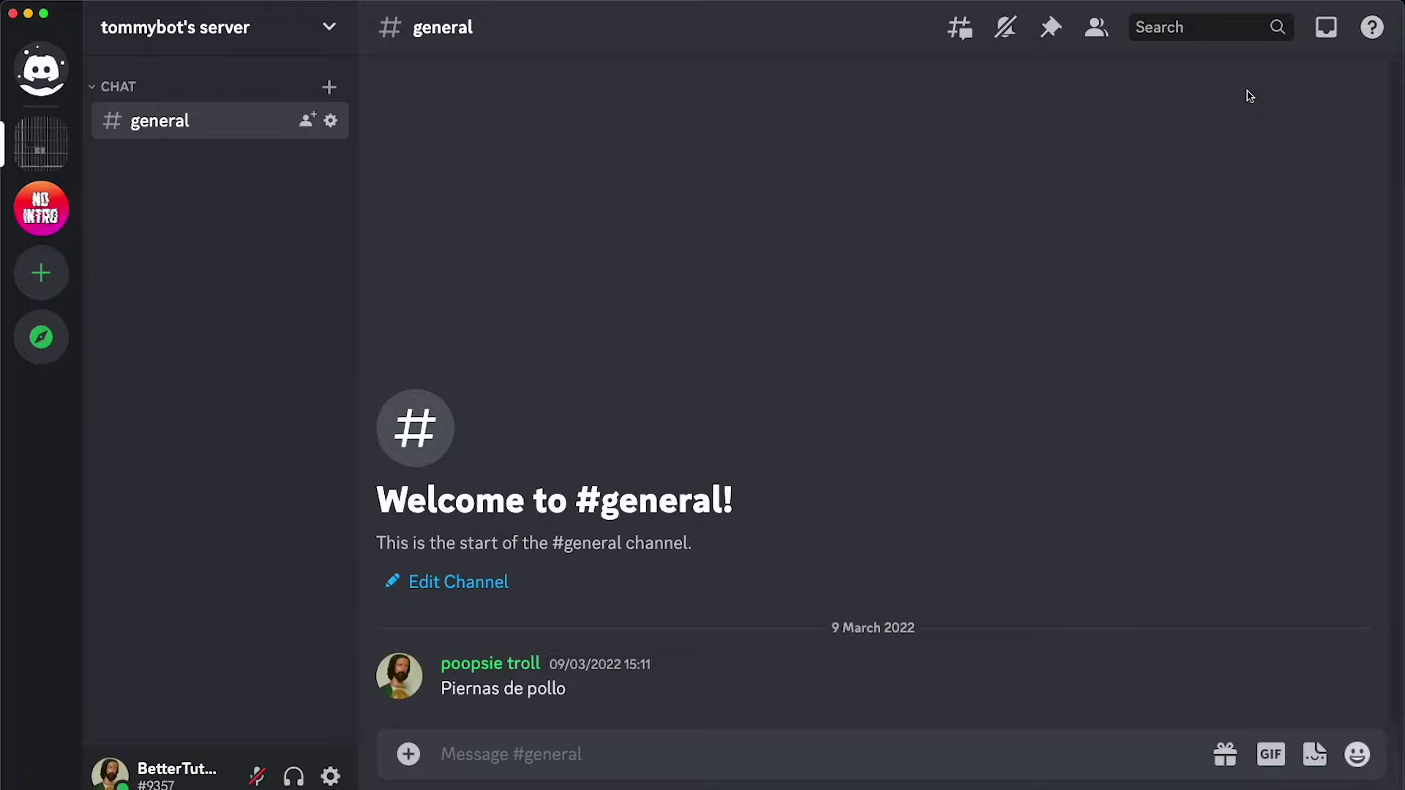
Open User Settings at Connections and scroll to the linked Spotify account
left_click(331, 777)
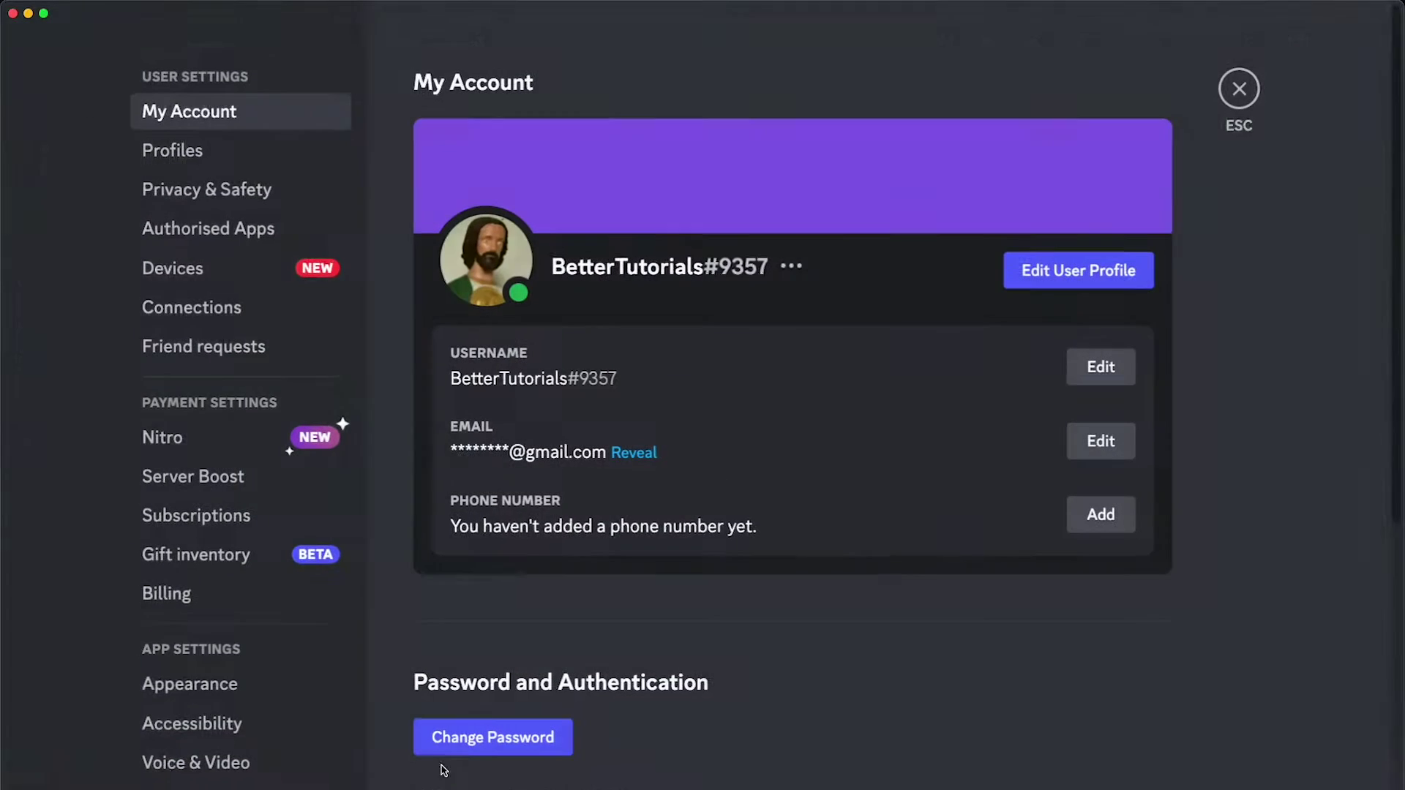
left_click(241, 310)
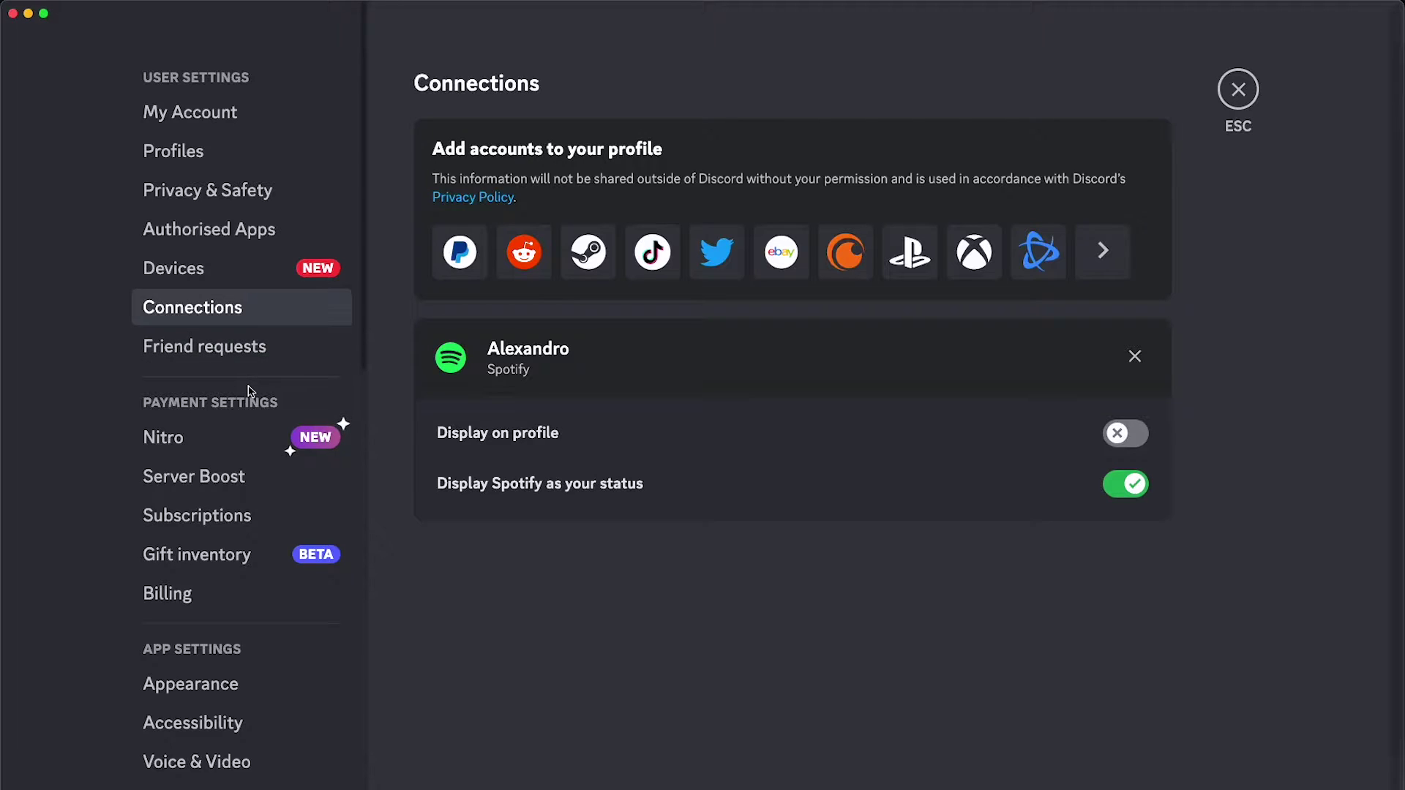
scroll(251, 391, "down", 10)
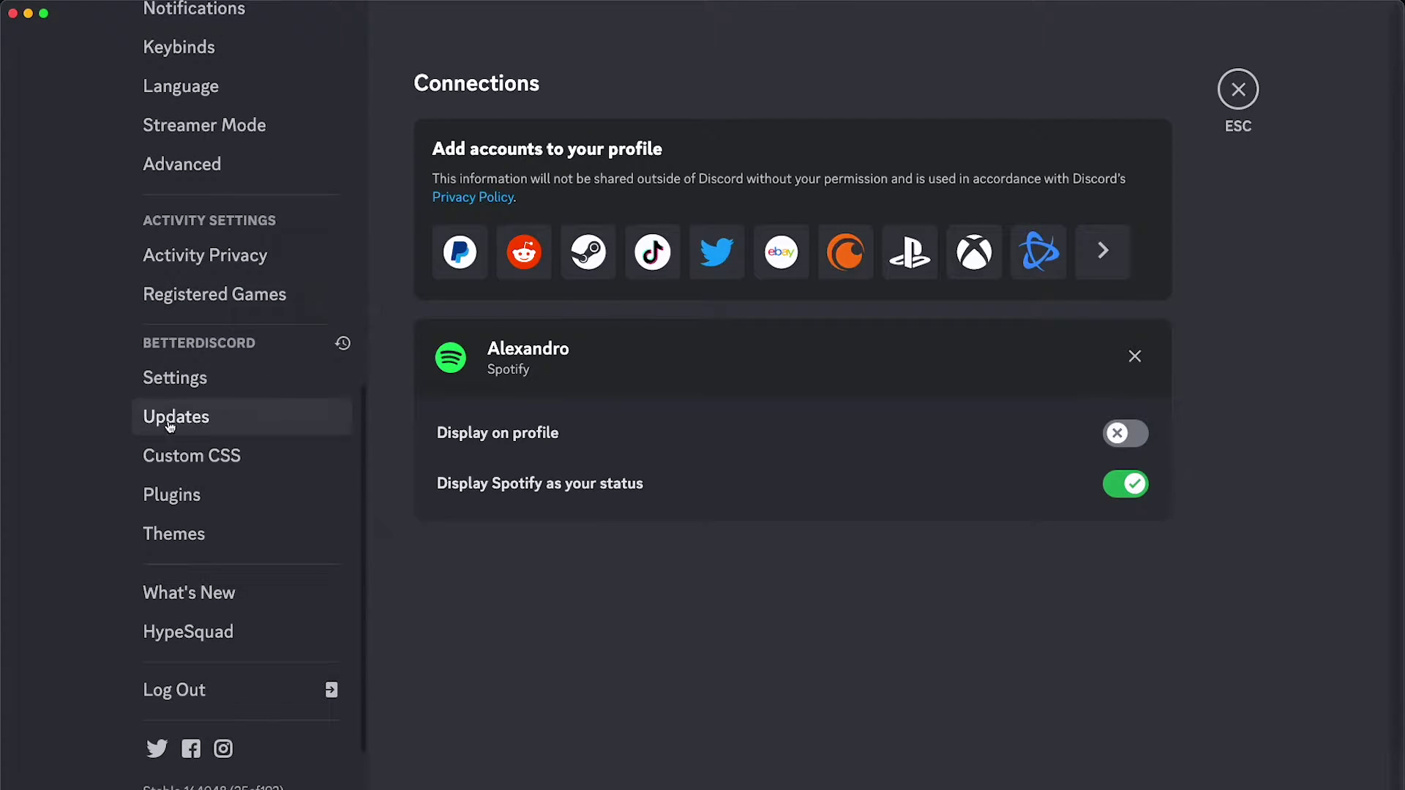
Open the empty BetterDiscord plugins folder from the Plugins settings page
left_click(196, 498)
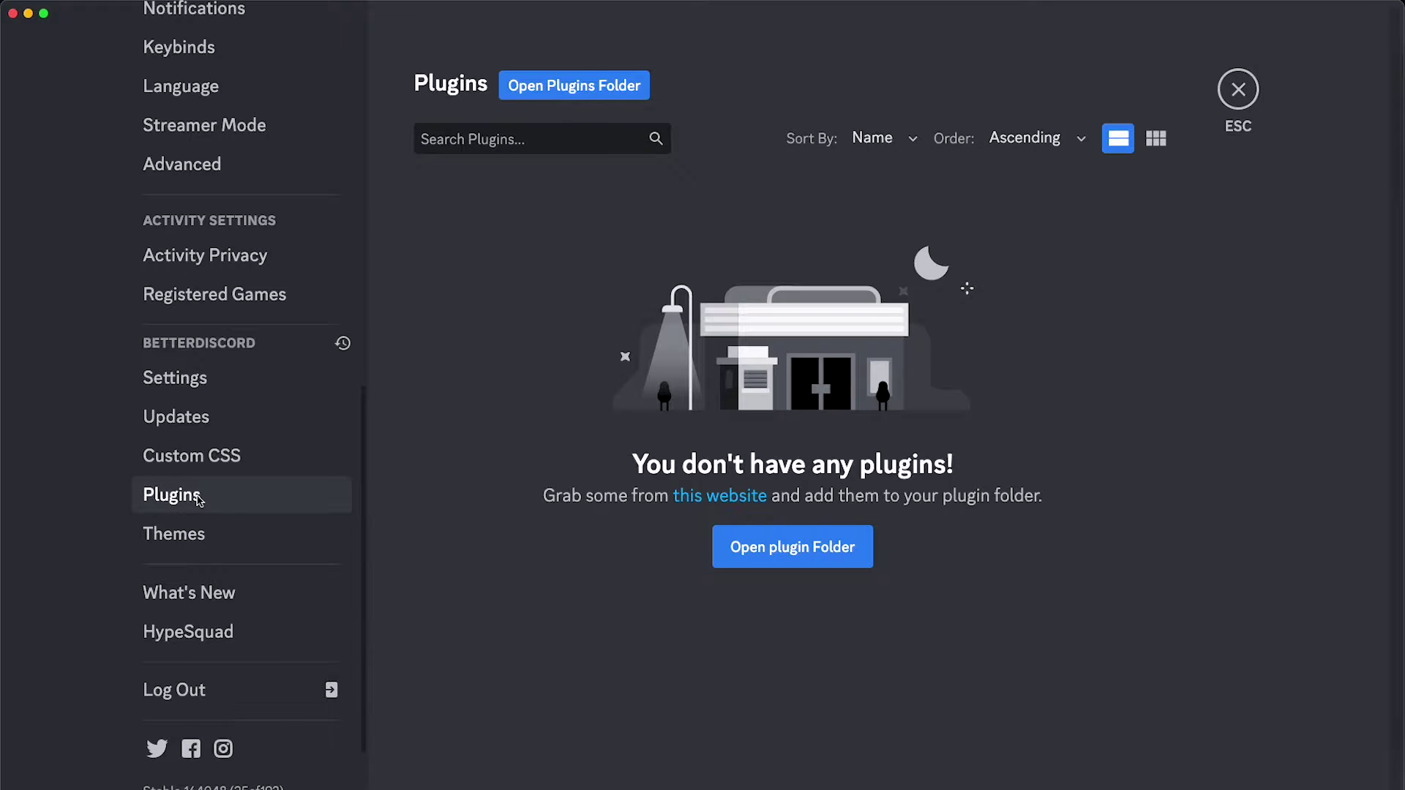
left_click(535, 95)
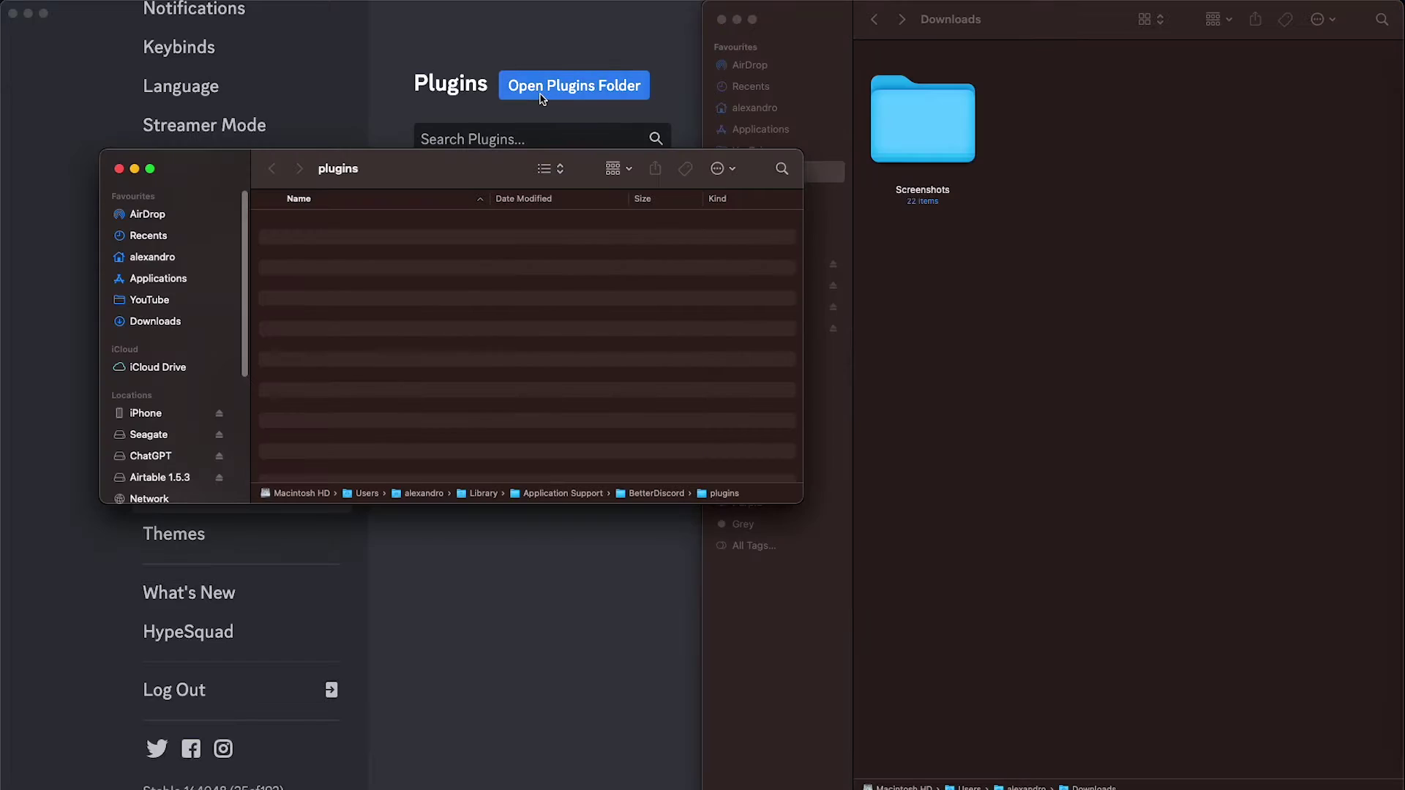
left_click_drag(415, 172, 381, 203)
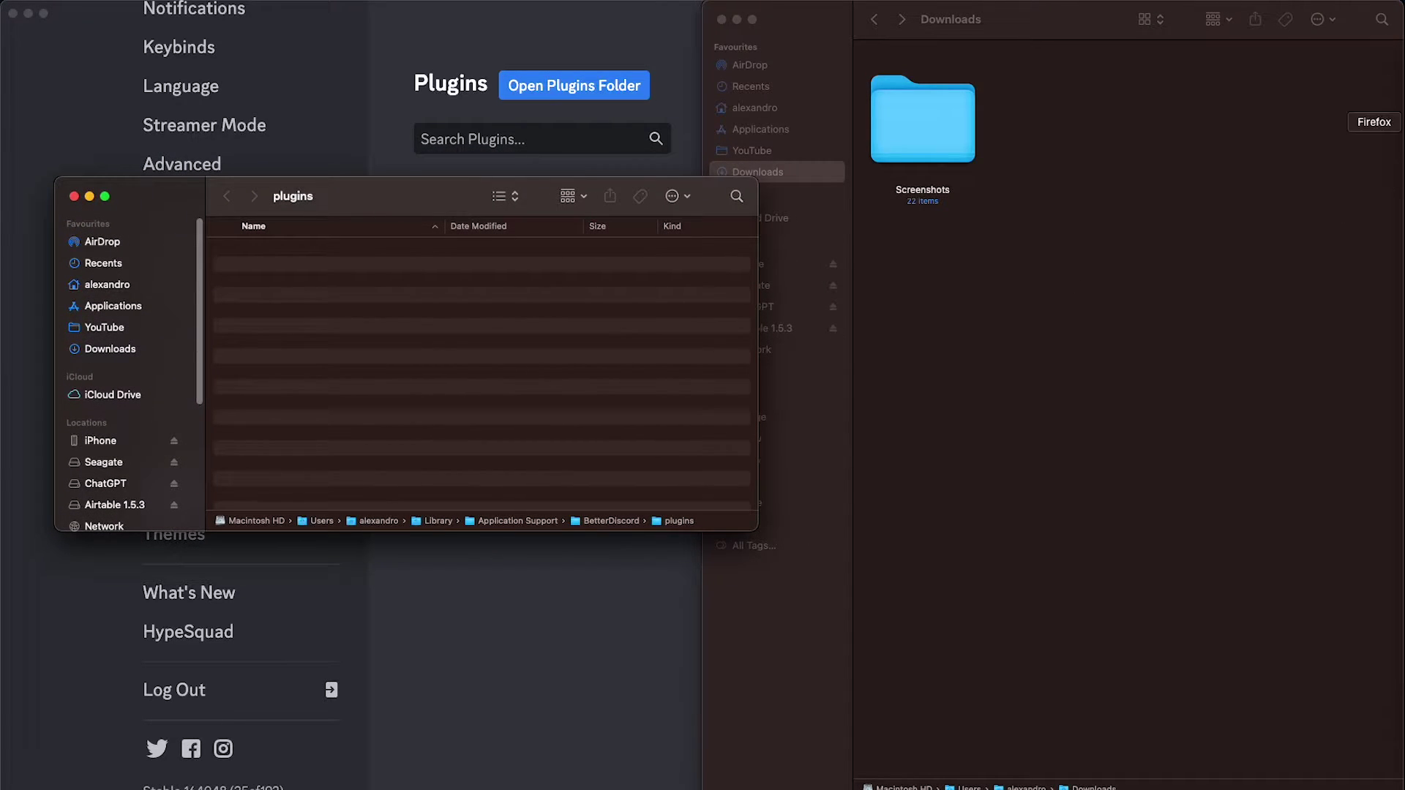
Download SpotifyControls.plugin.js from the BetterDiscord site and reveal it in Downloads
left_click(1401, 121)
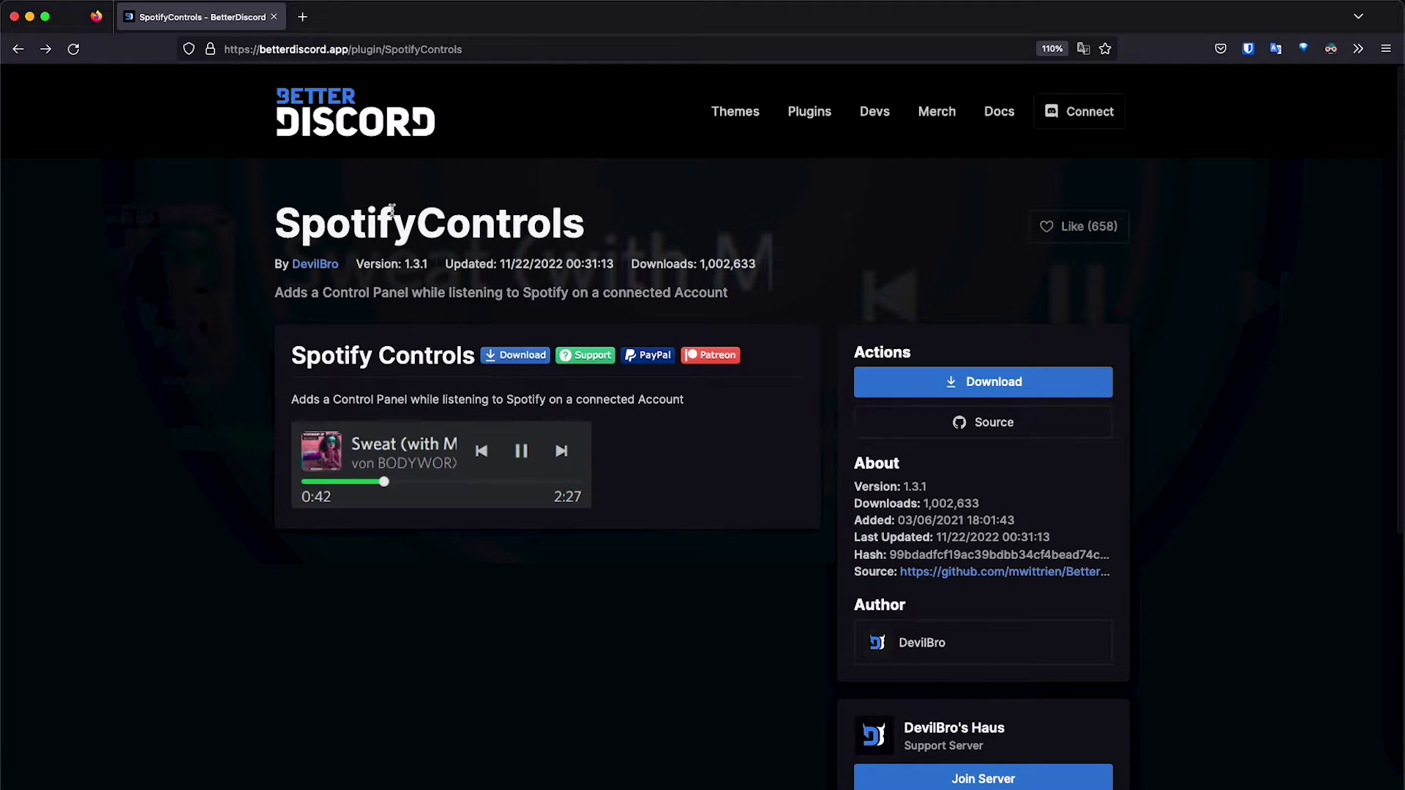
left_click(957, 382)
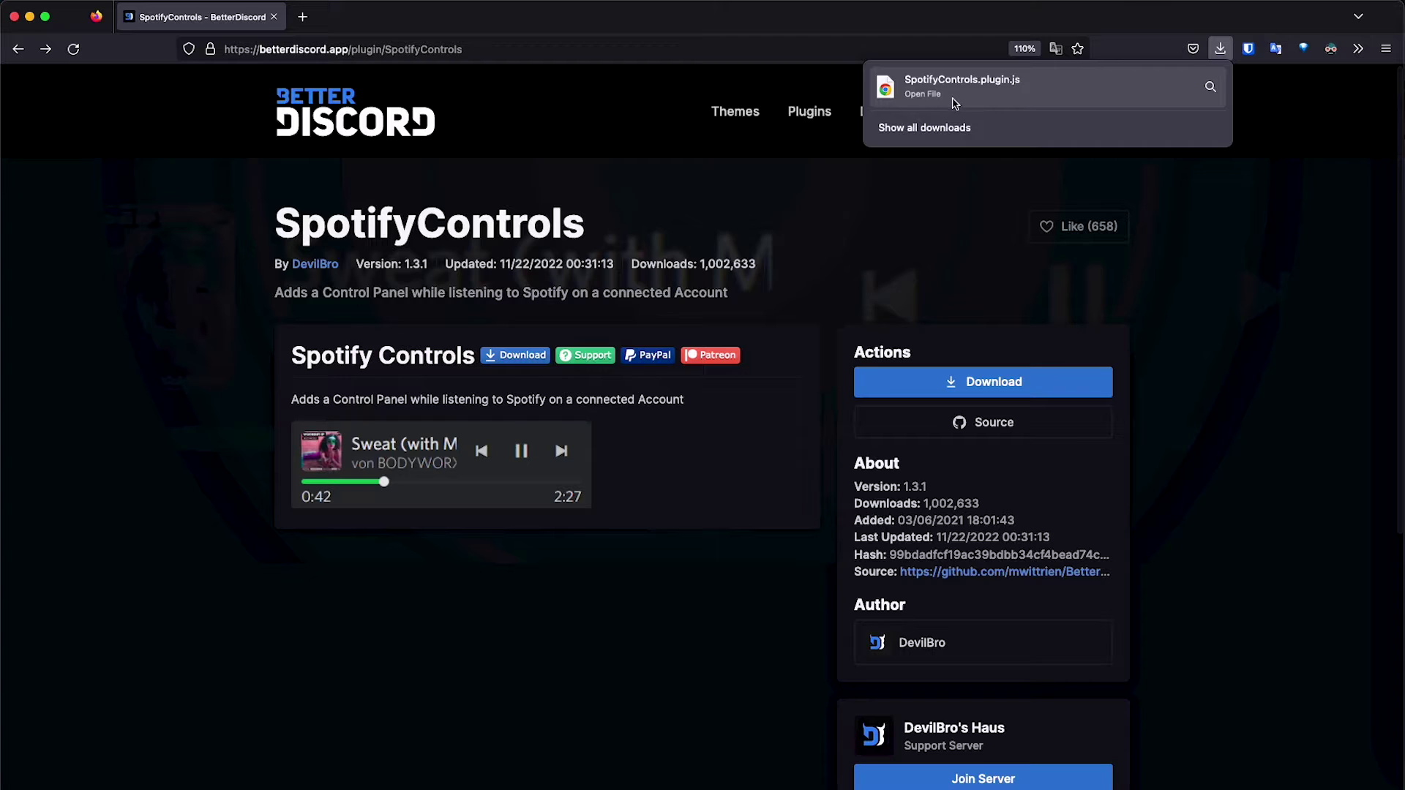
left_click(1211, 87)
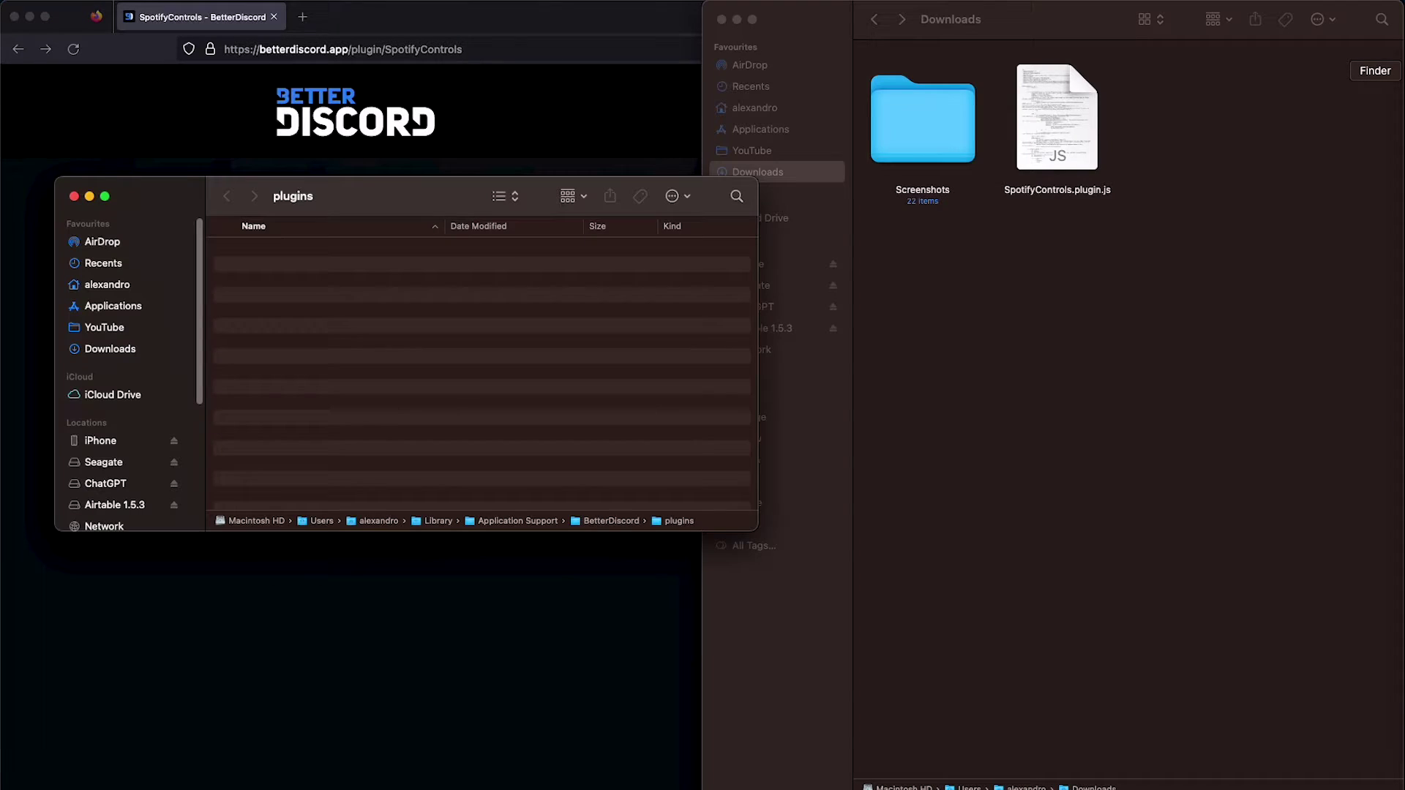
Move SpotifyControls.plugin.js from Downloads into the BetterDiscord plugins folder
left_click(1097, 131)
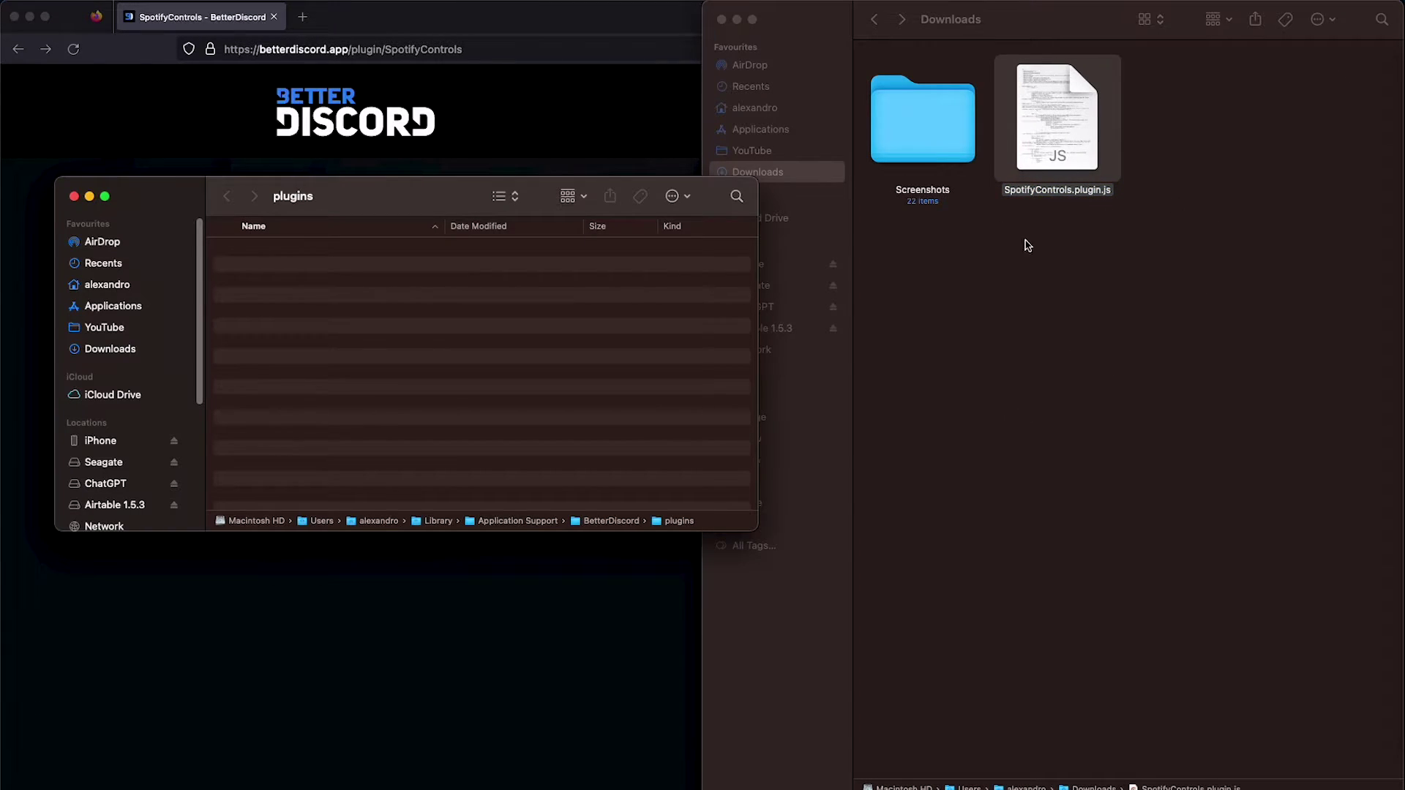
left_click(1124, 184)
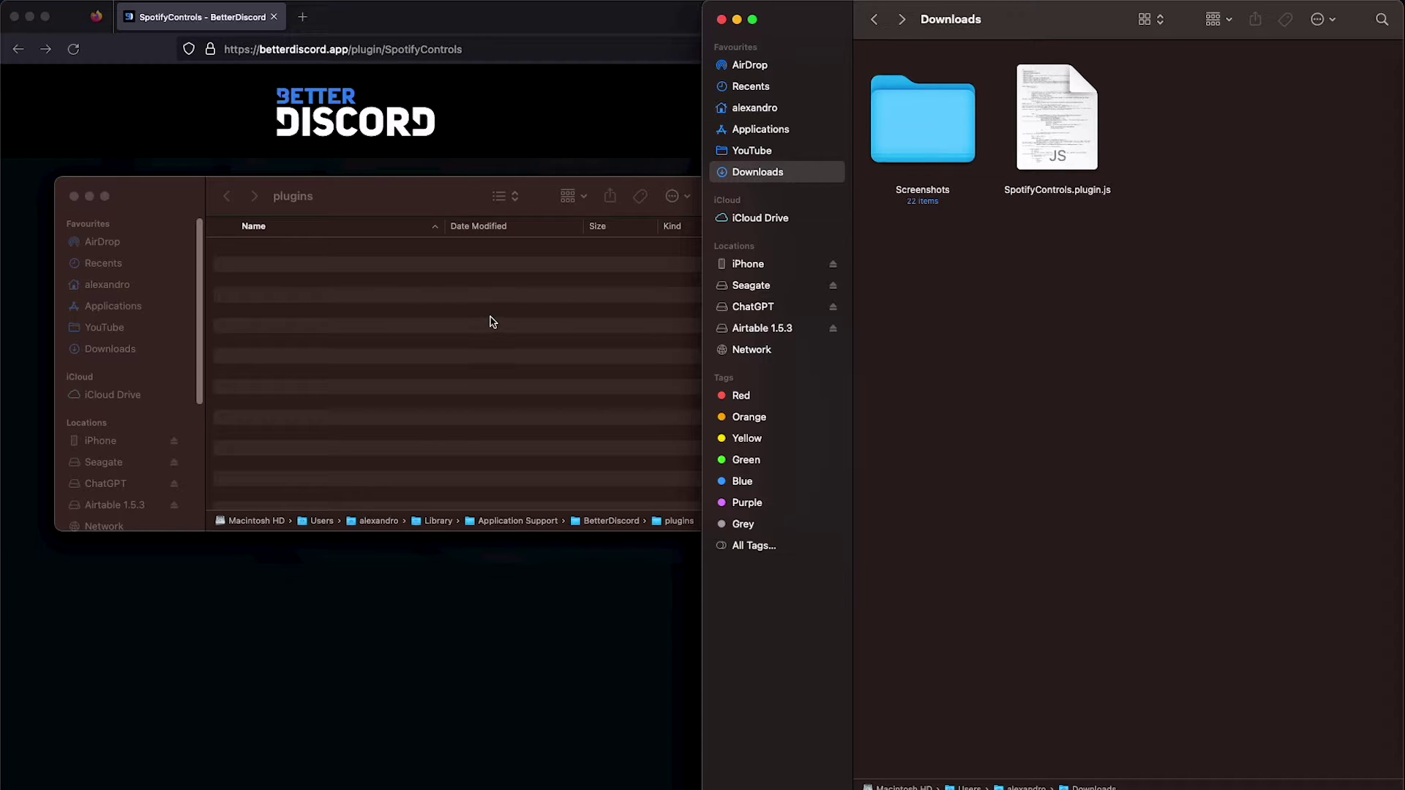
left_click(401, 278)
left_click(991, 314)
left_click(1053, 192)
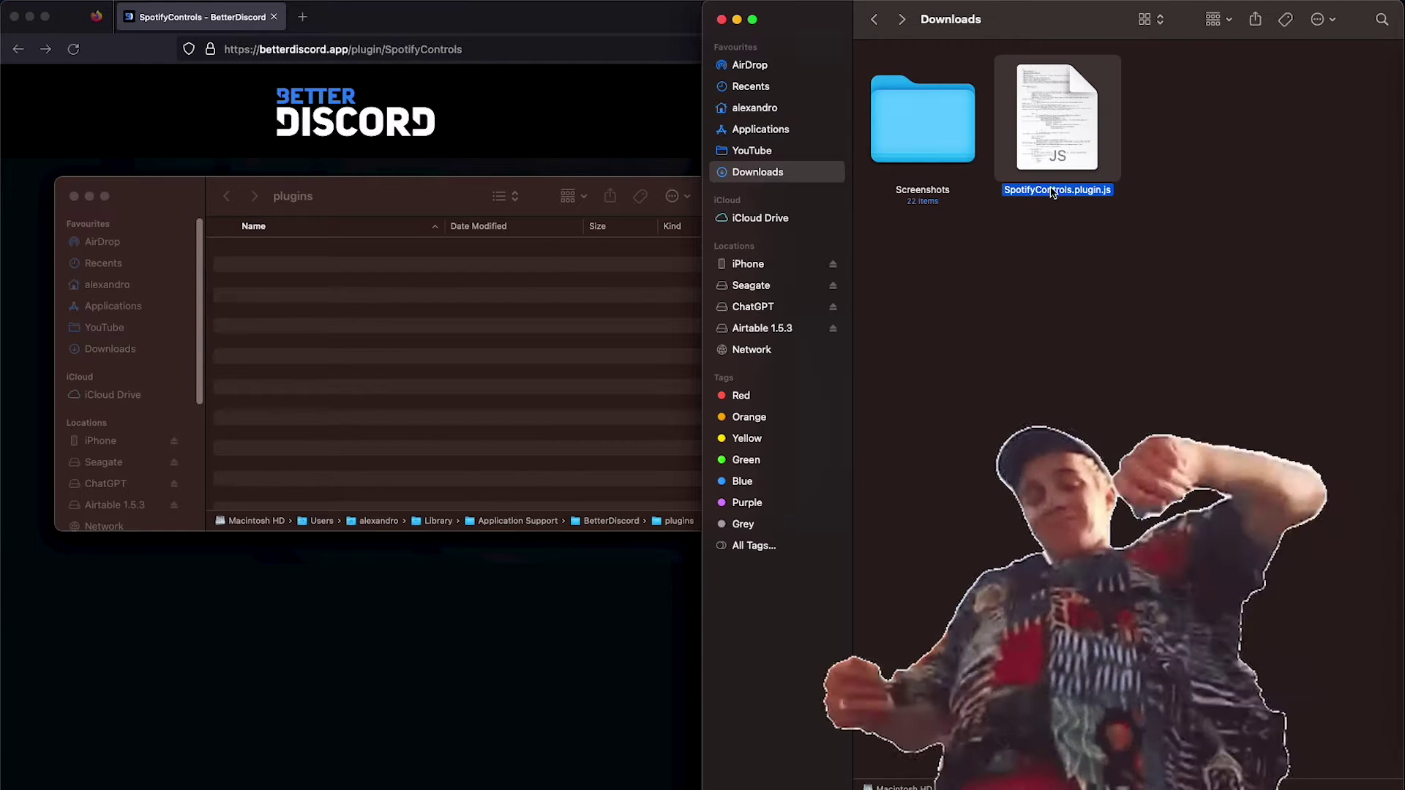
left_click_drag(1052, 192, 659, 411)
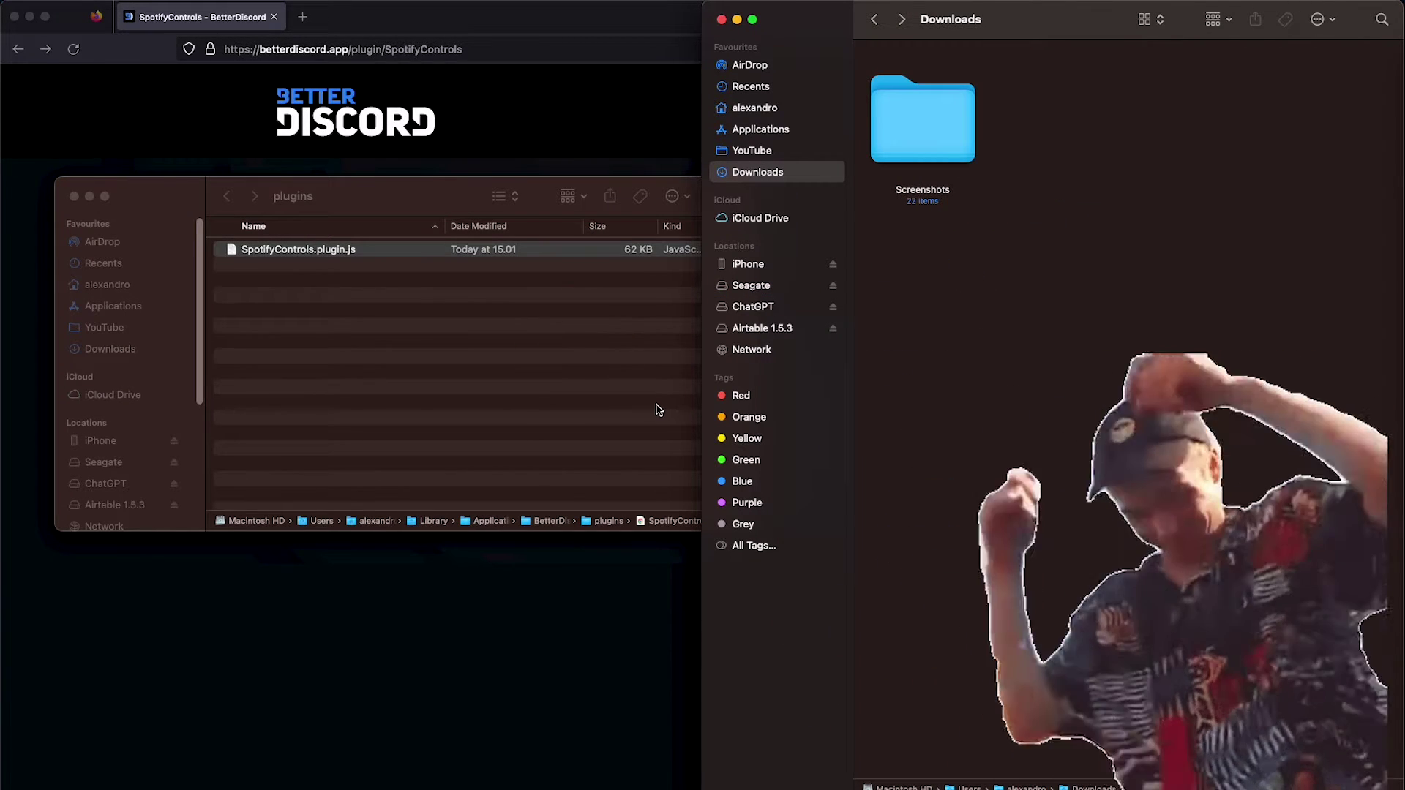
Close both Finder windows and confirm SpotifyControls v1.3.1 is listed enabled in Discord
left_click(489, 308)
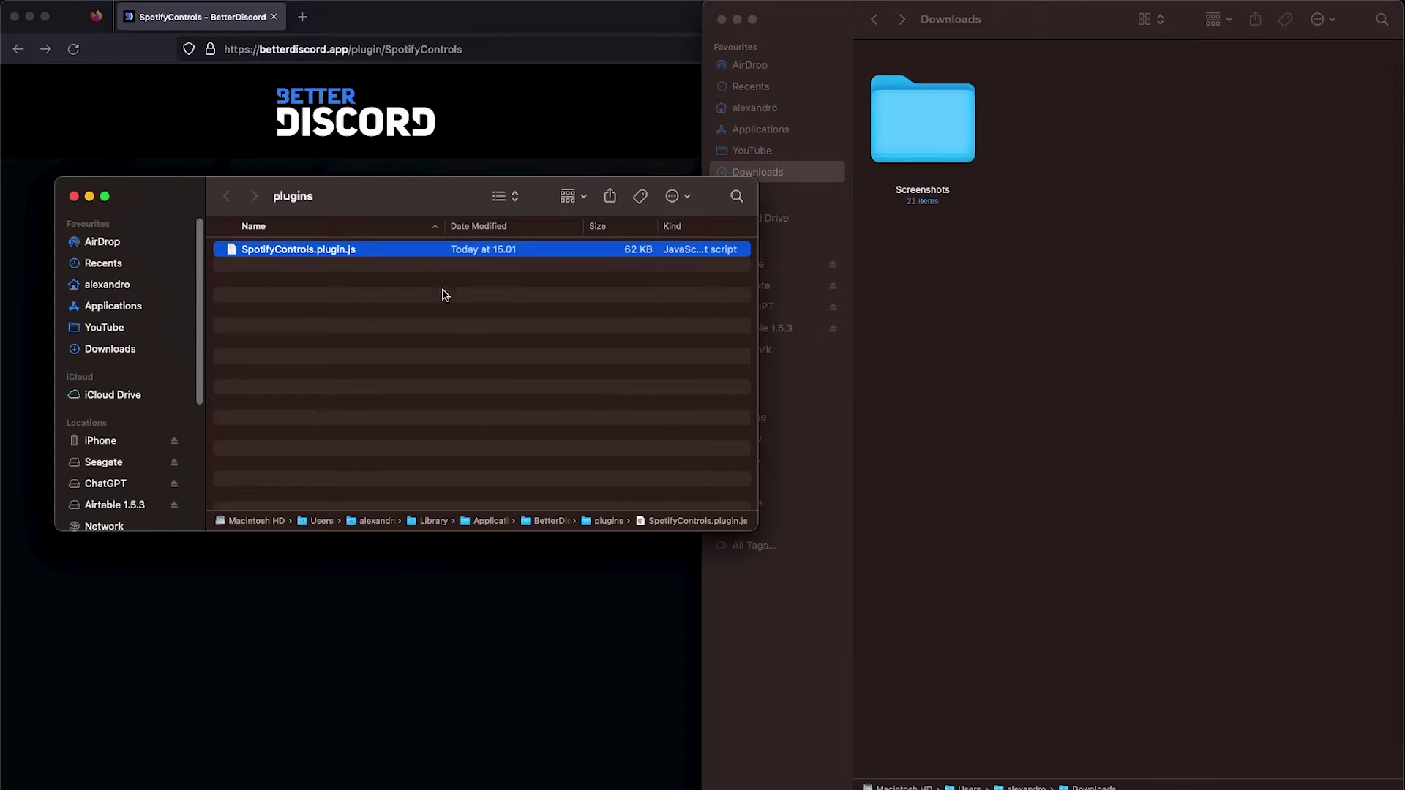
left_click(90, 197)
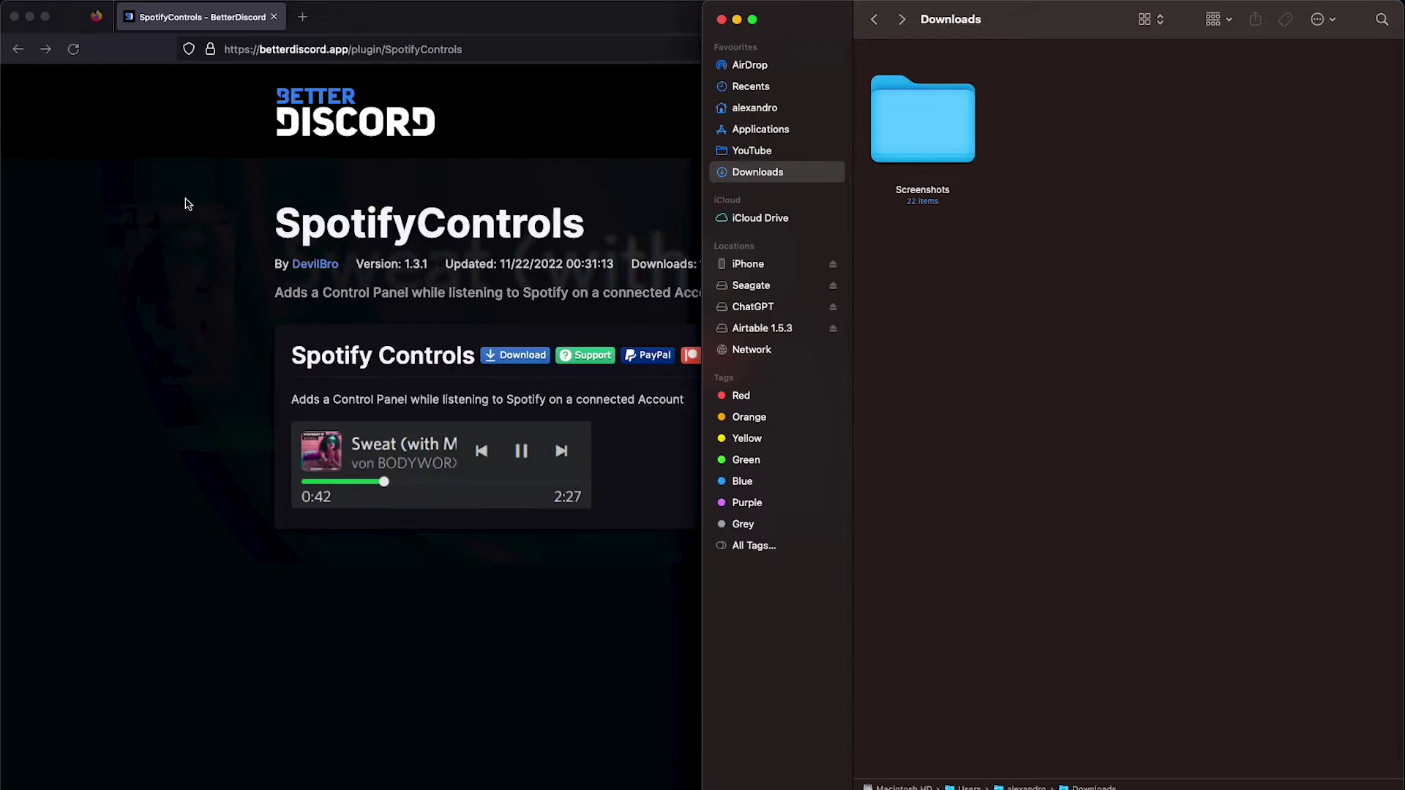
left_click(736, 19)
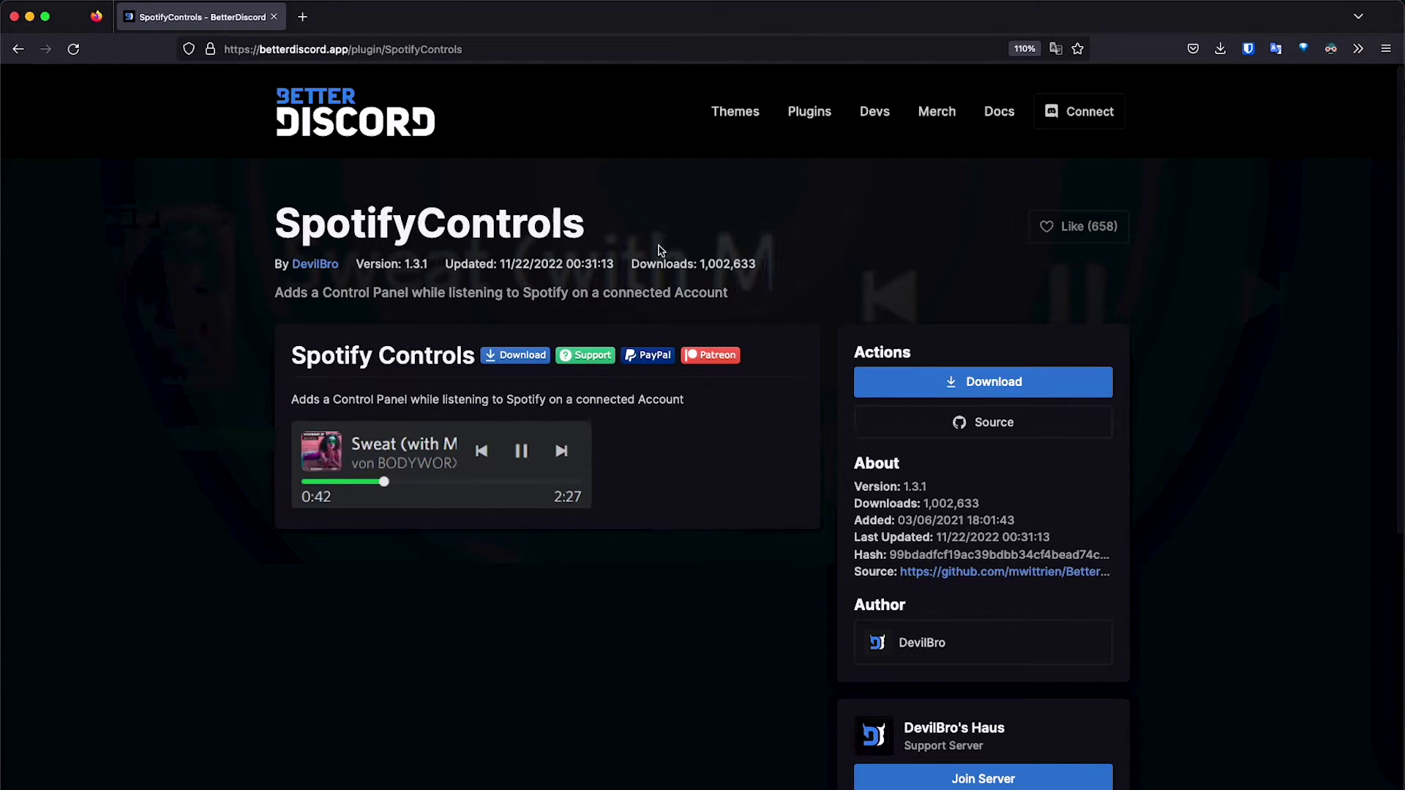
left_click(1399, 277)
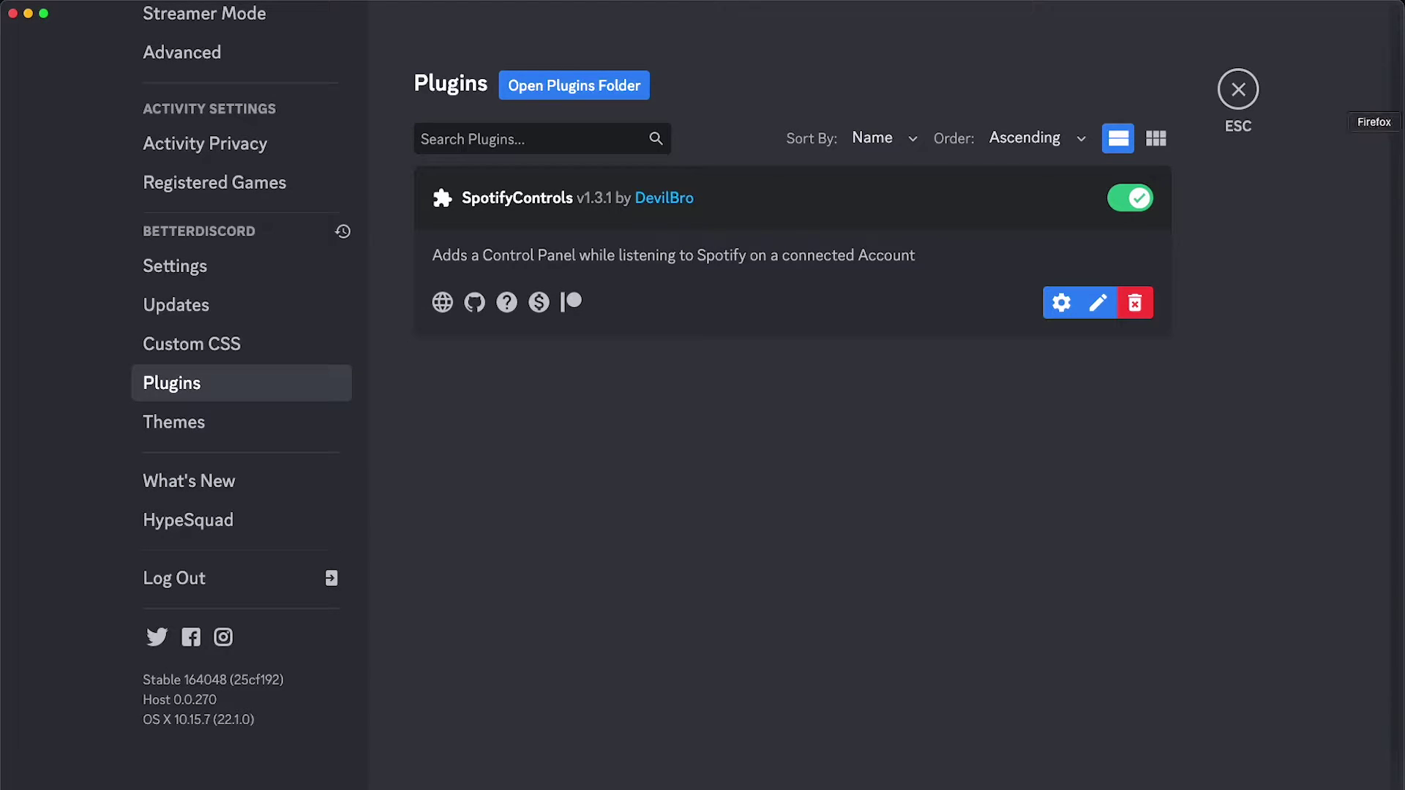
left_click(1400, 121)
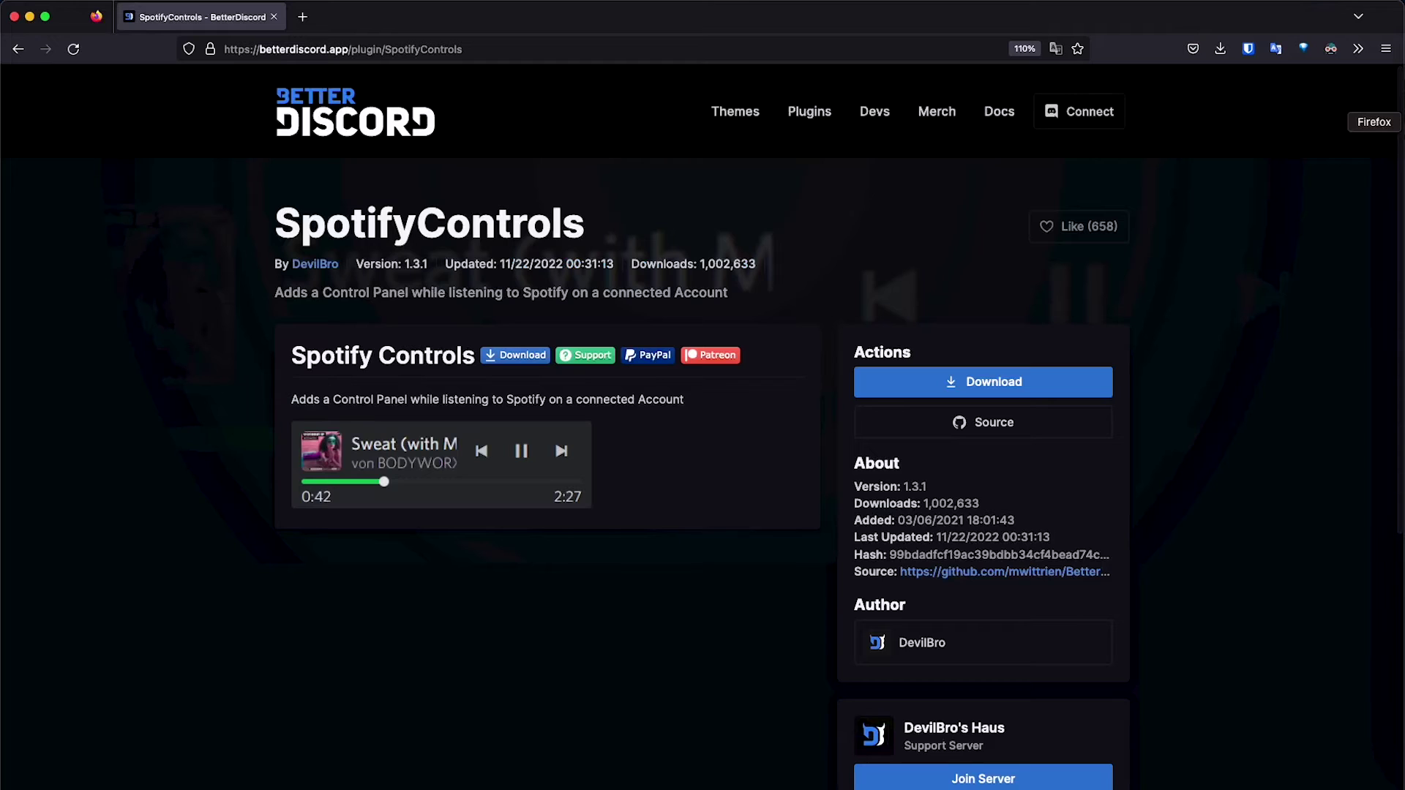
Search the plugin catalogue for BDFDB and download 0BDFDB.plugin.js (445 KB)
left_click(812, 120)
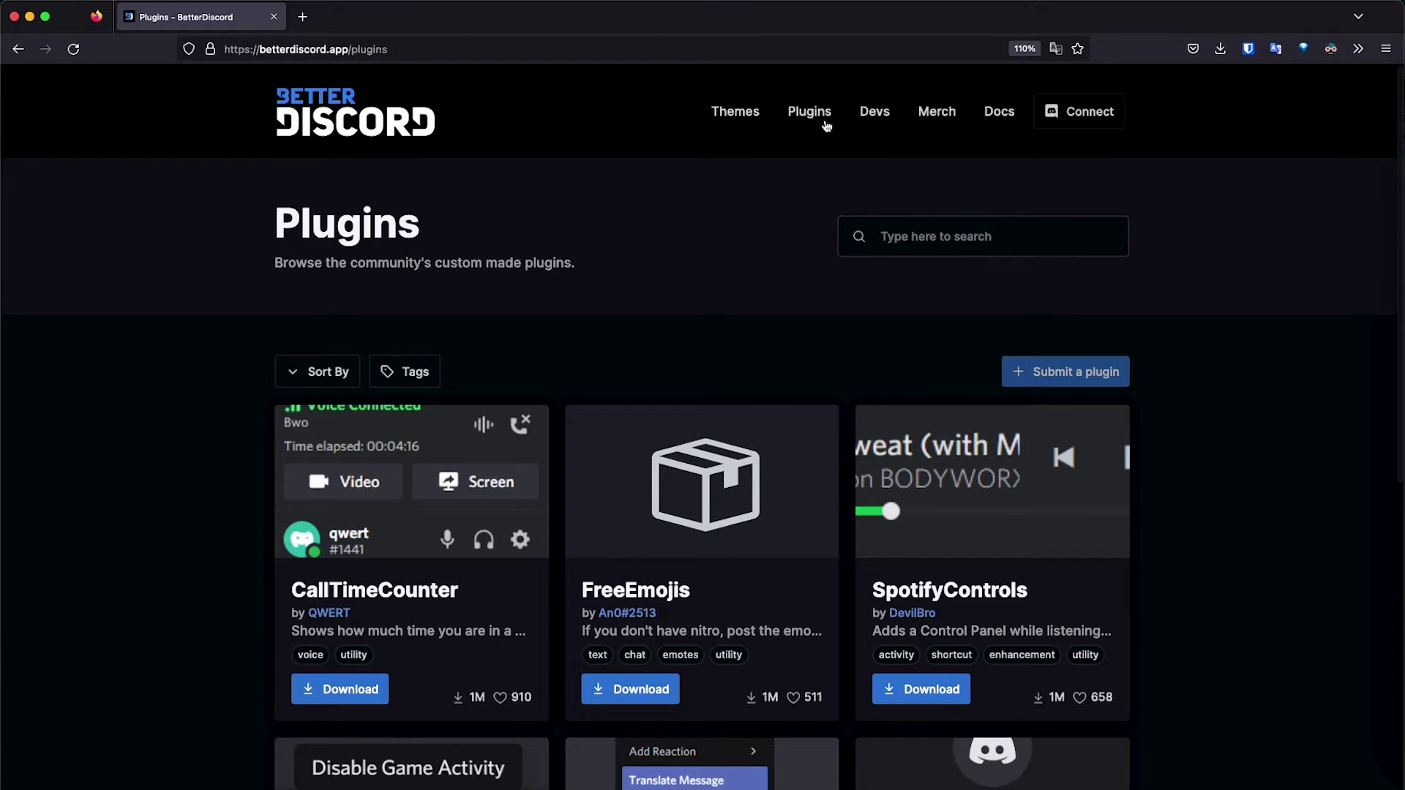
left_click(980, 245)
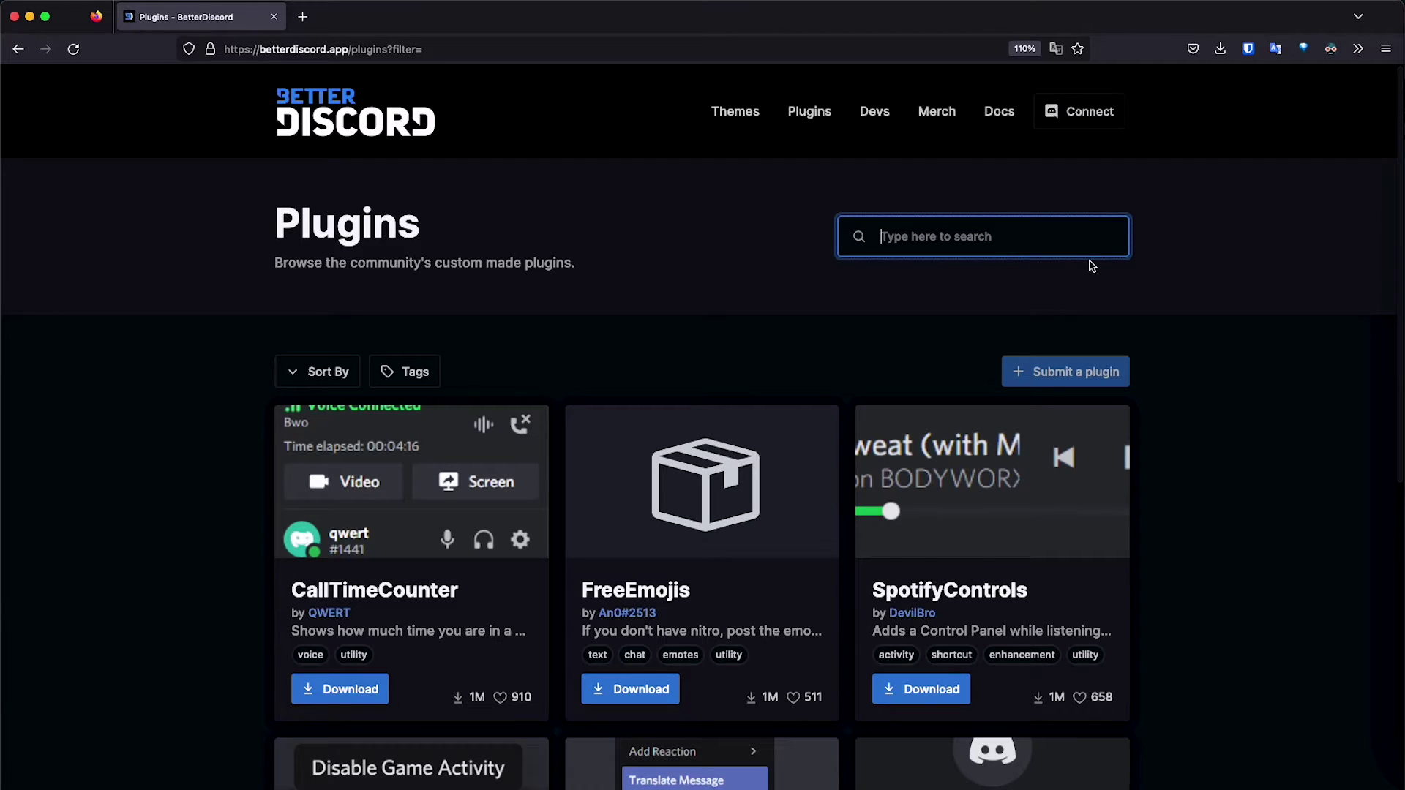
type("bdf")
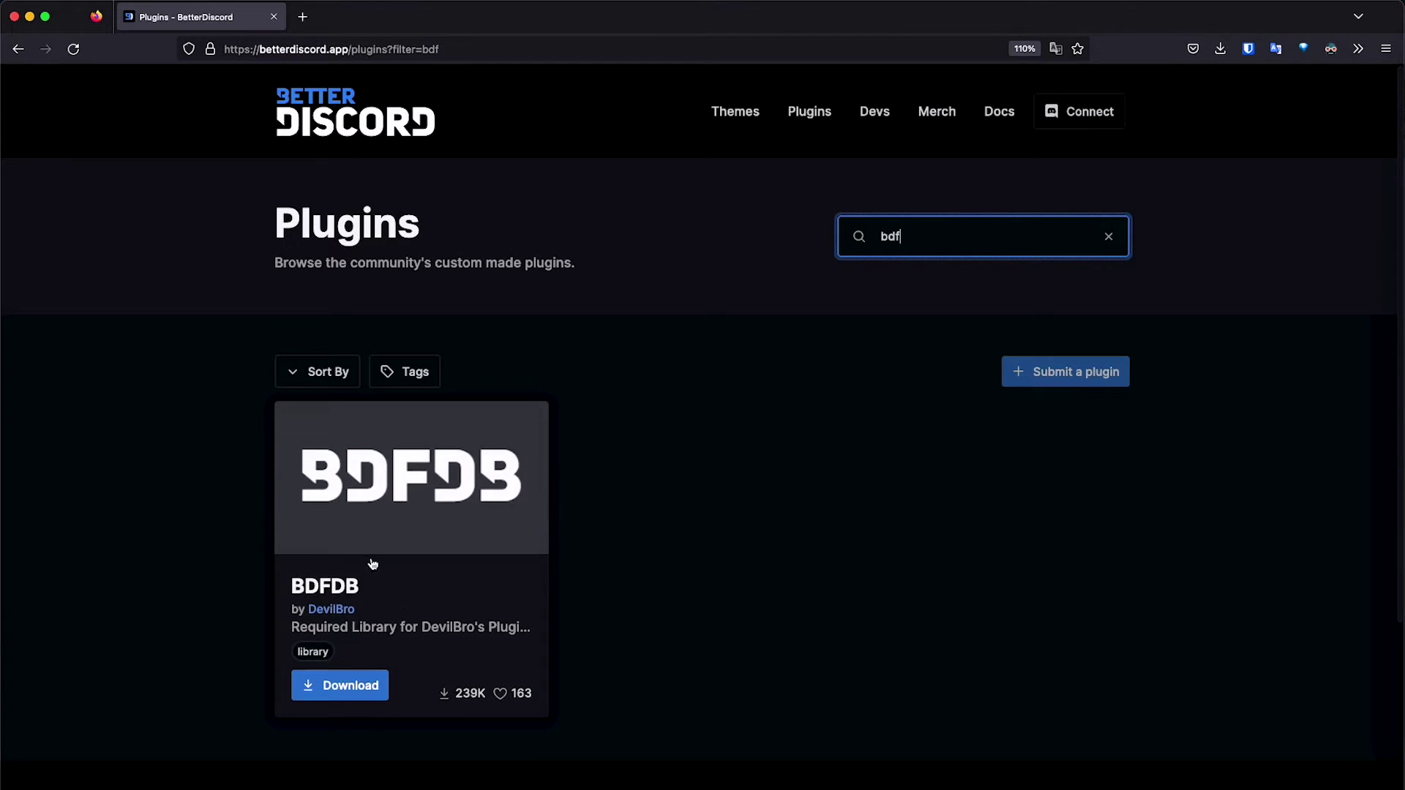
left_click(380, 554)
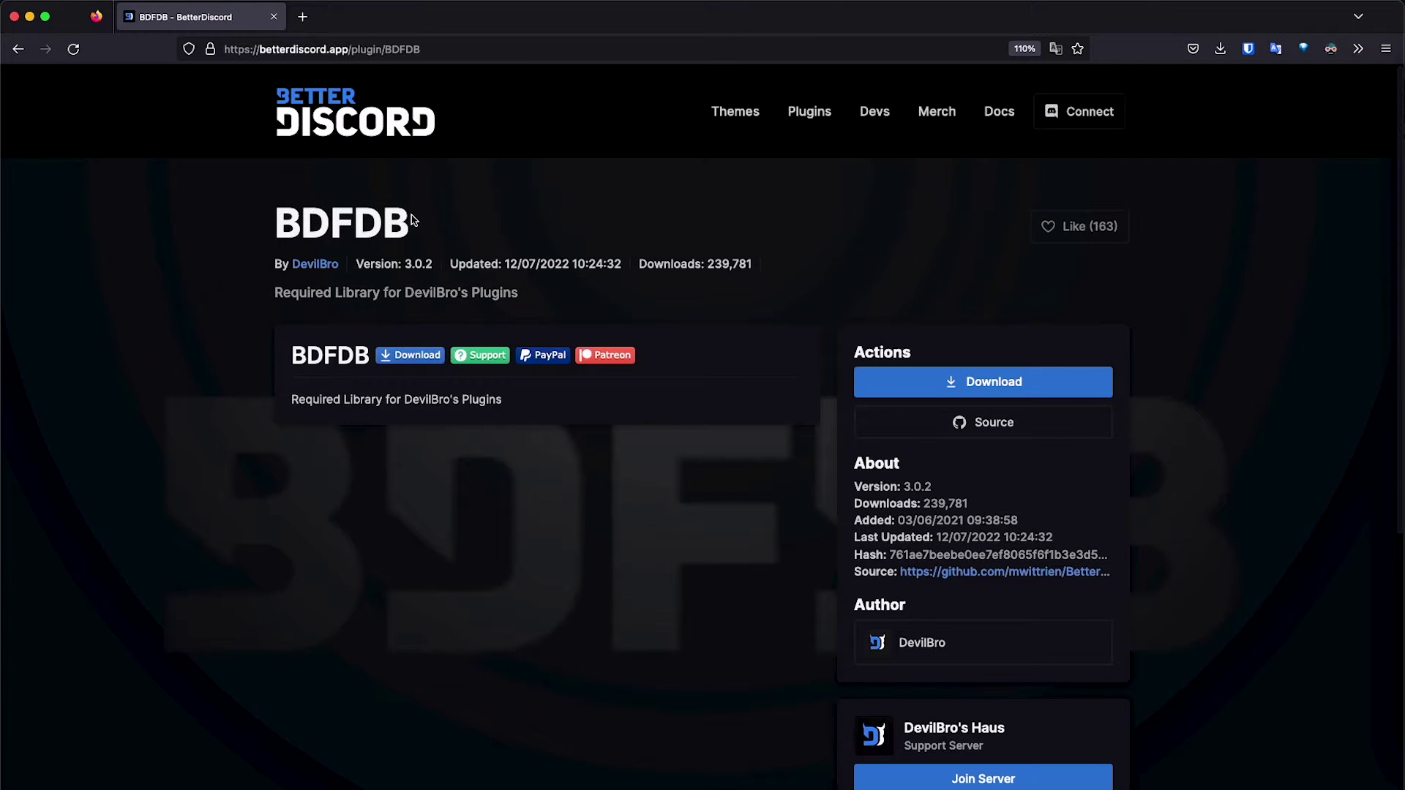
left_click_drag(367, 293, 404, 293)
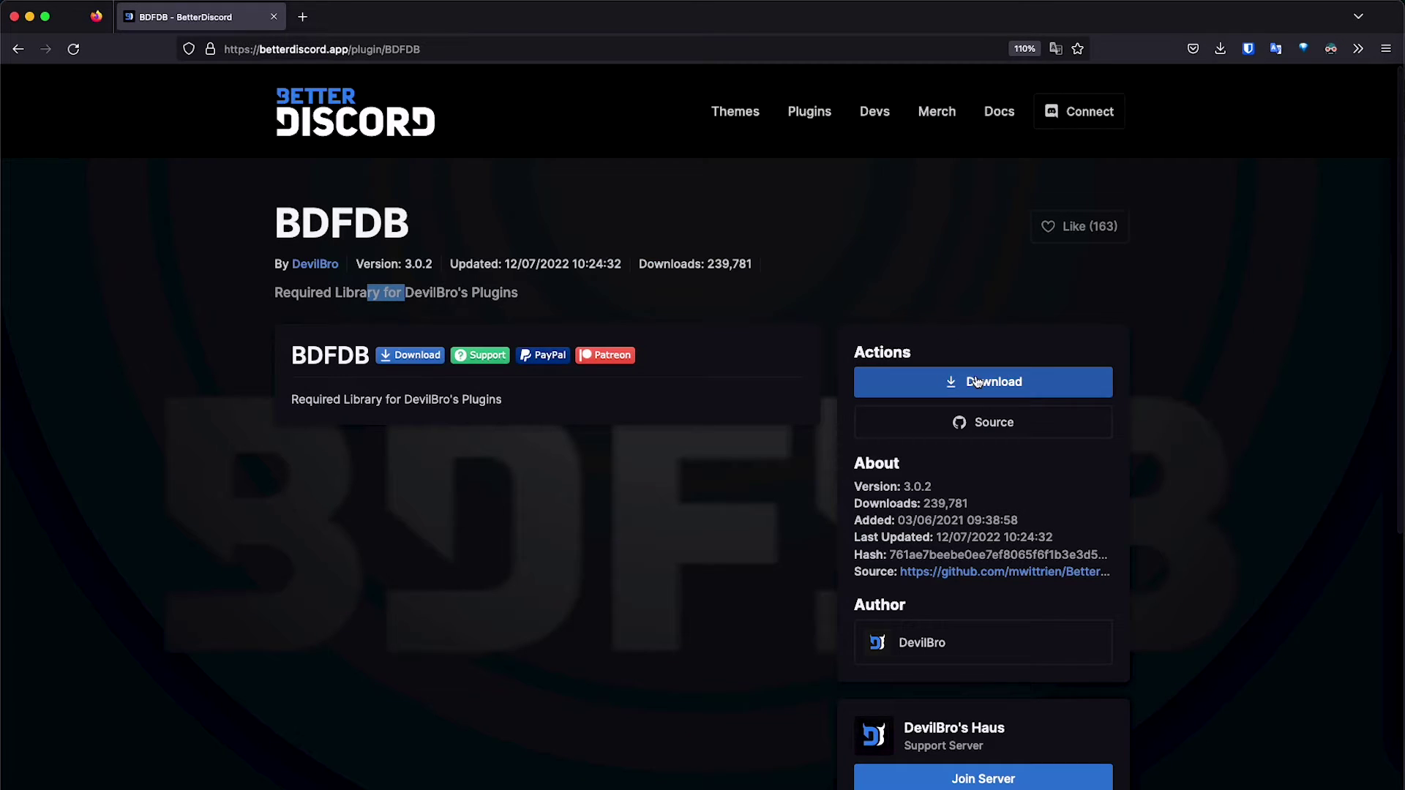
left_click(977, 381)
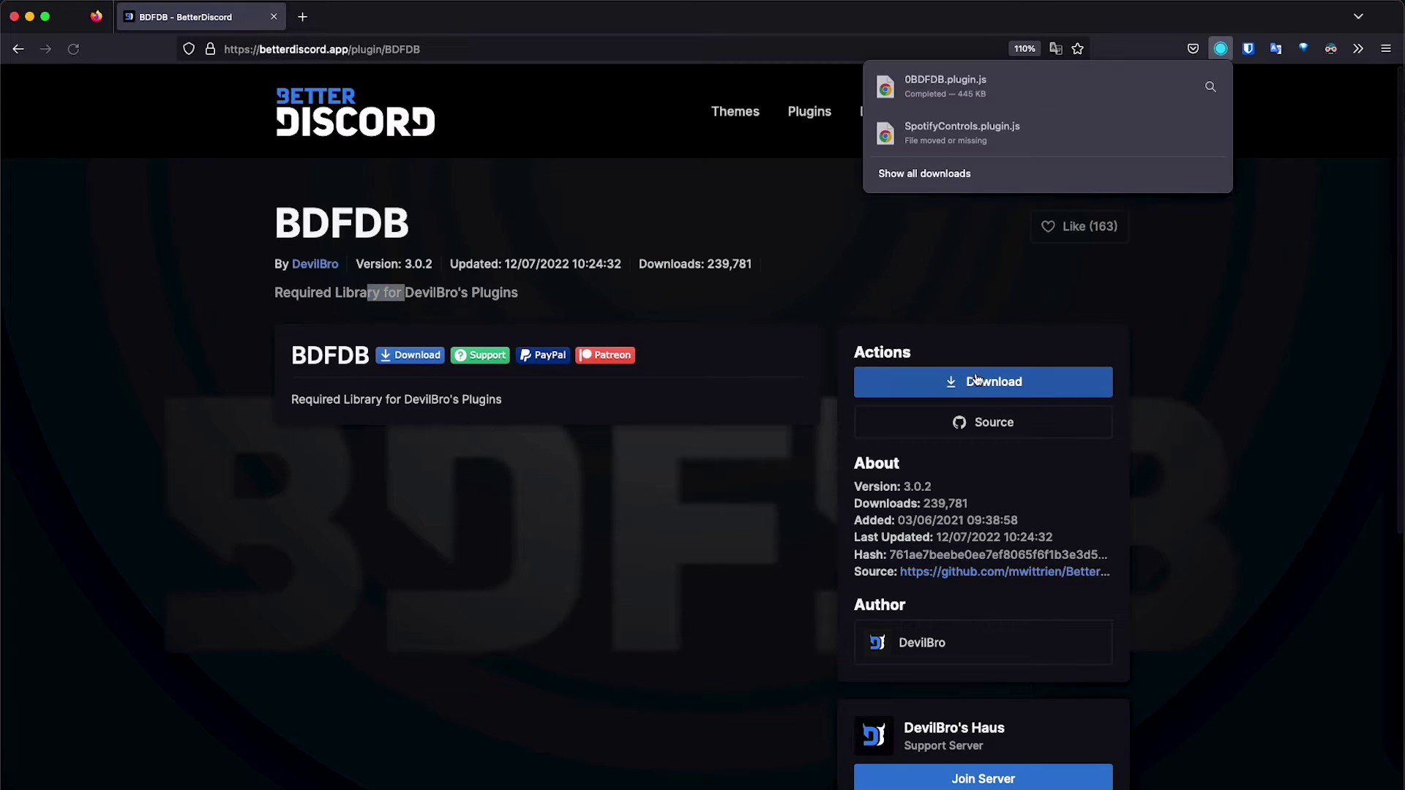
left_click(1398, 277)
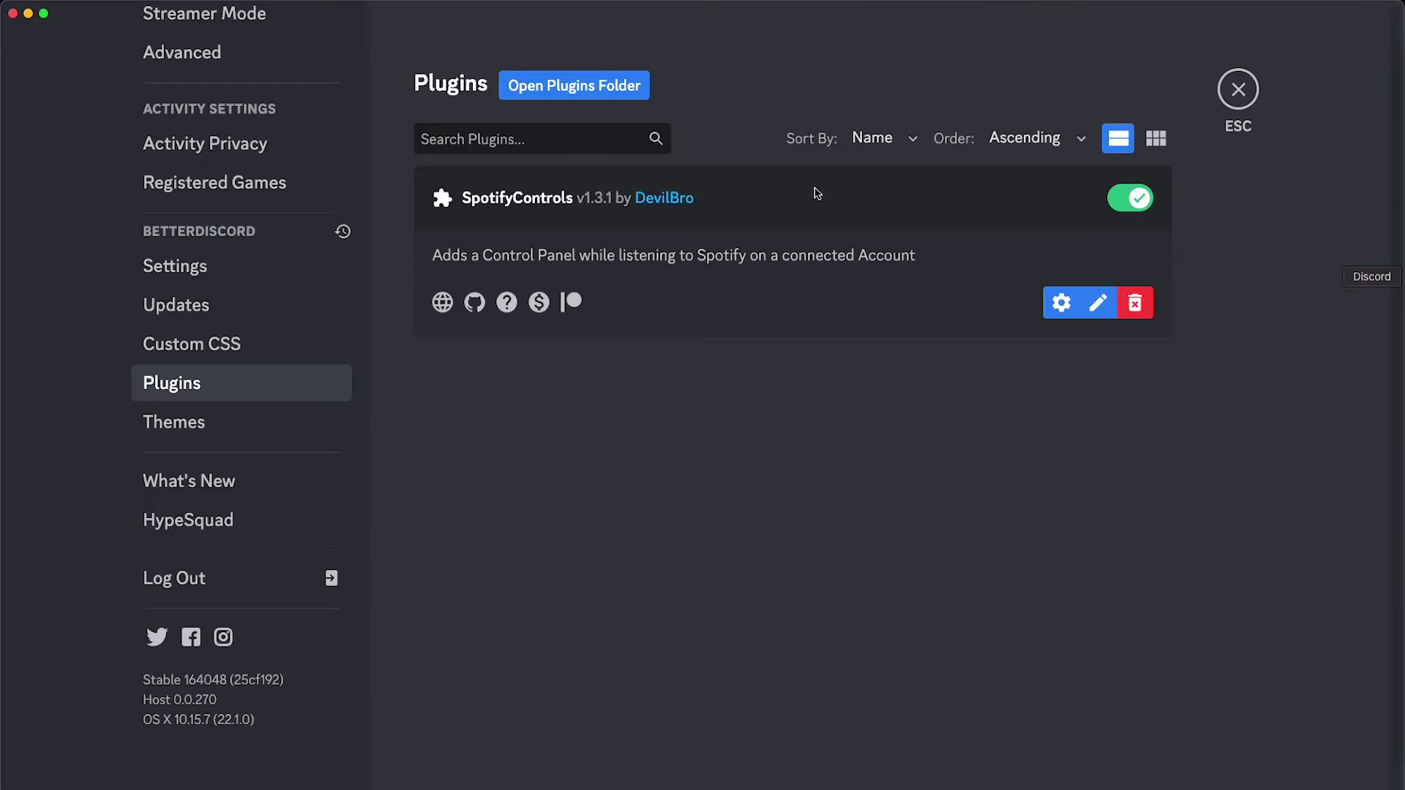
Drag 0BDFDB.plugin.js from a new Downloads window into the BetterDiscord plugins folder
left_click(596, 93)
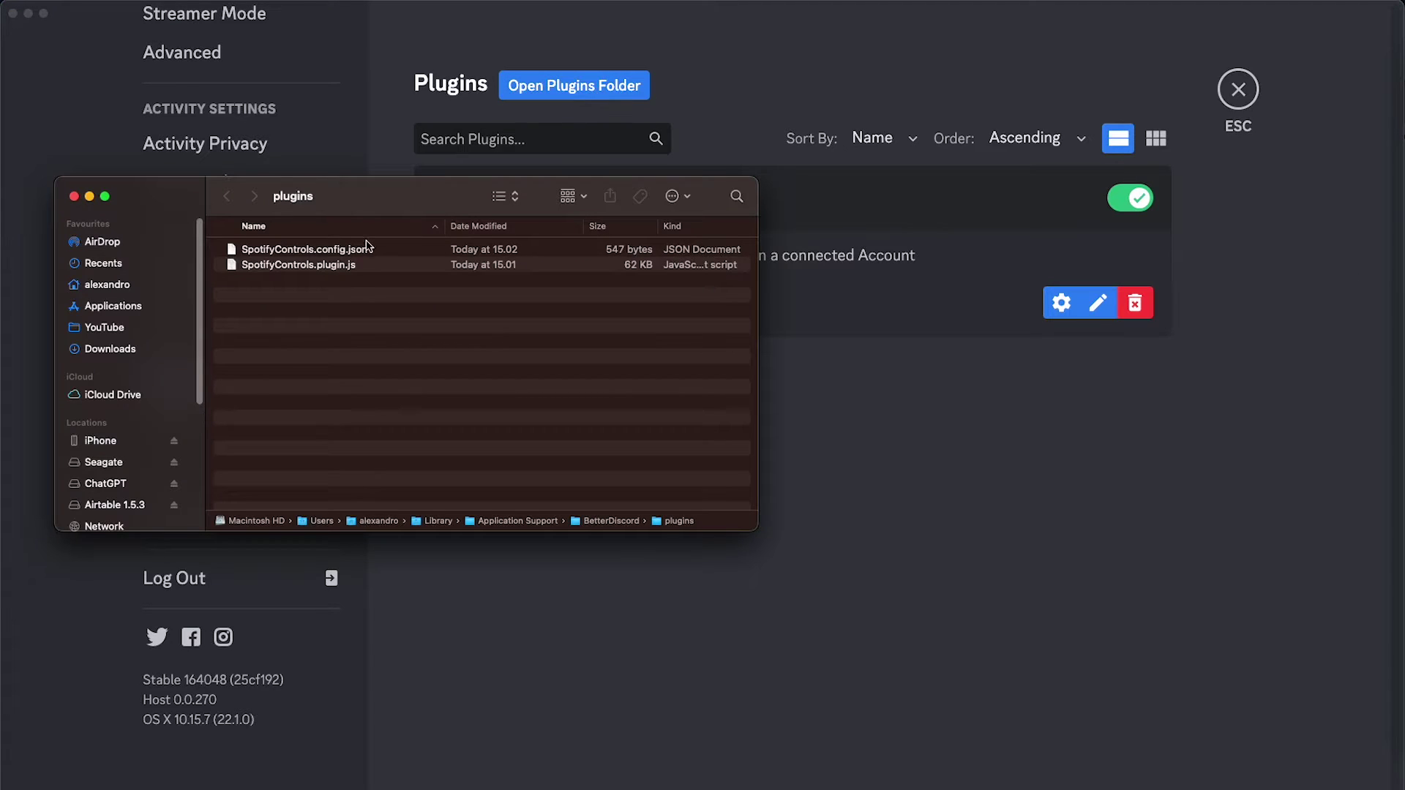
left_click_drag(351, 208, 300, 213)
key("super+n")
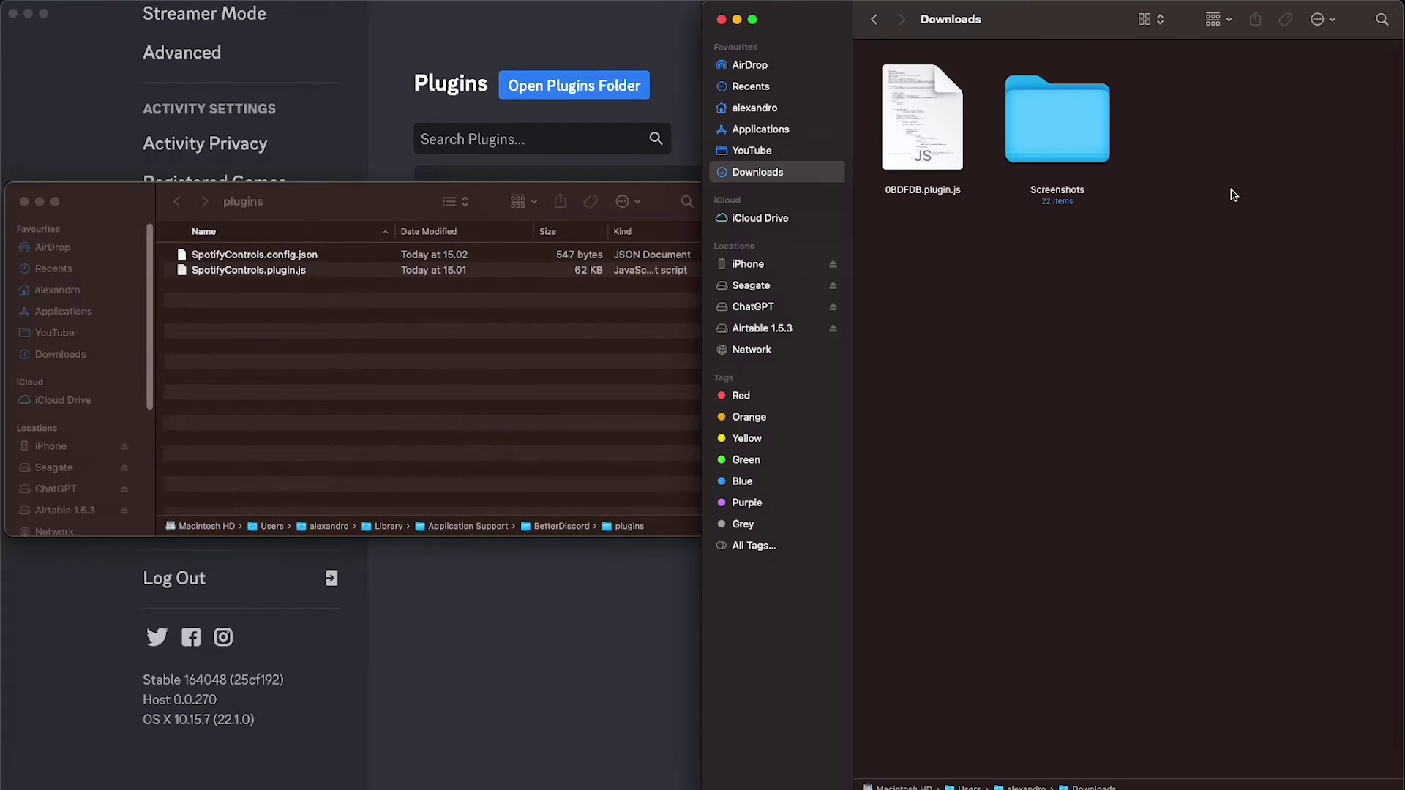
left_click(950, 150)
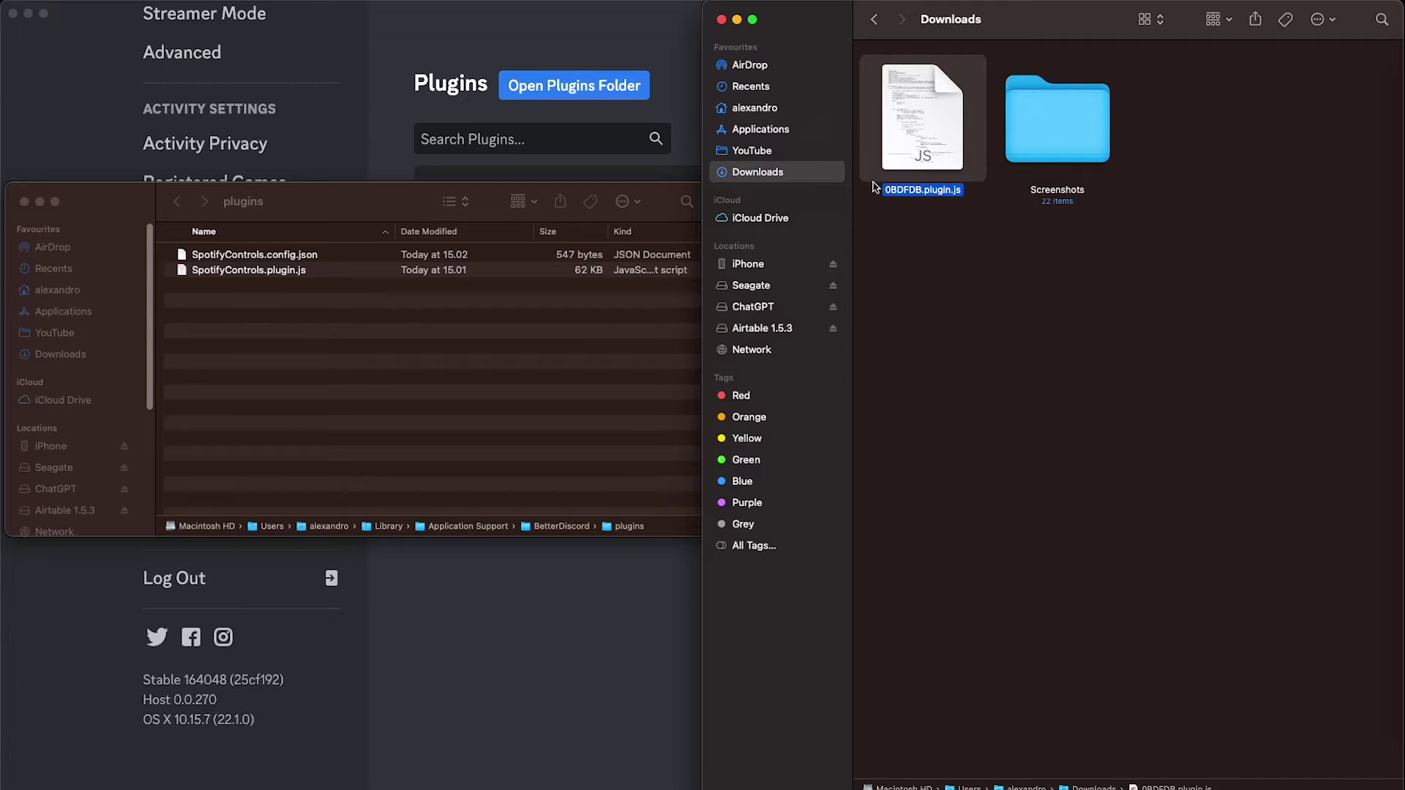
left_click_drag(939, 148, 474, 410)
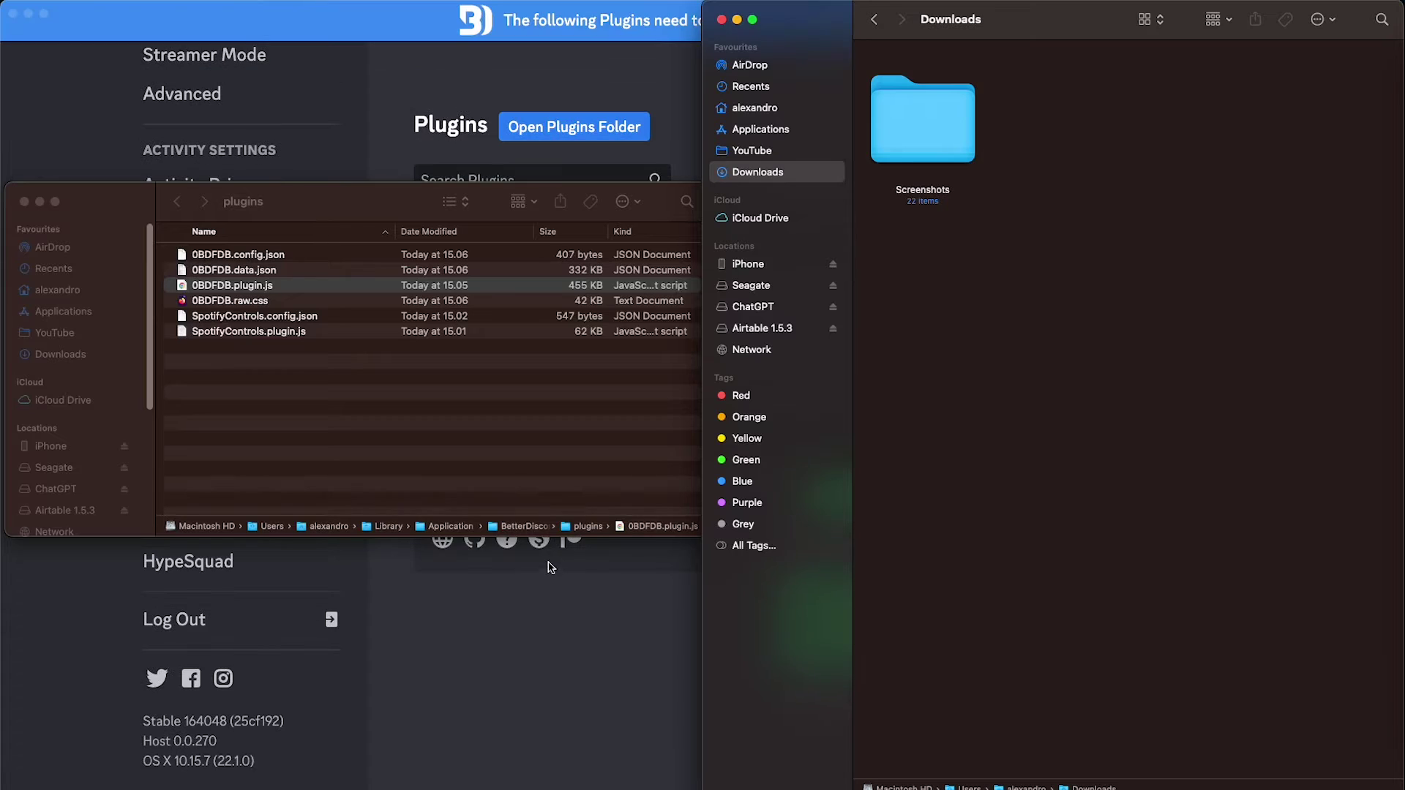
Update all outdated plugins, bringing BDFDB from v3.0.2 to v3.0.5
left_click(545, 585)
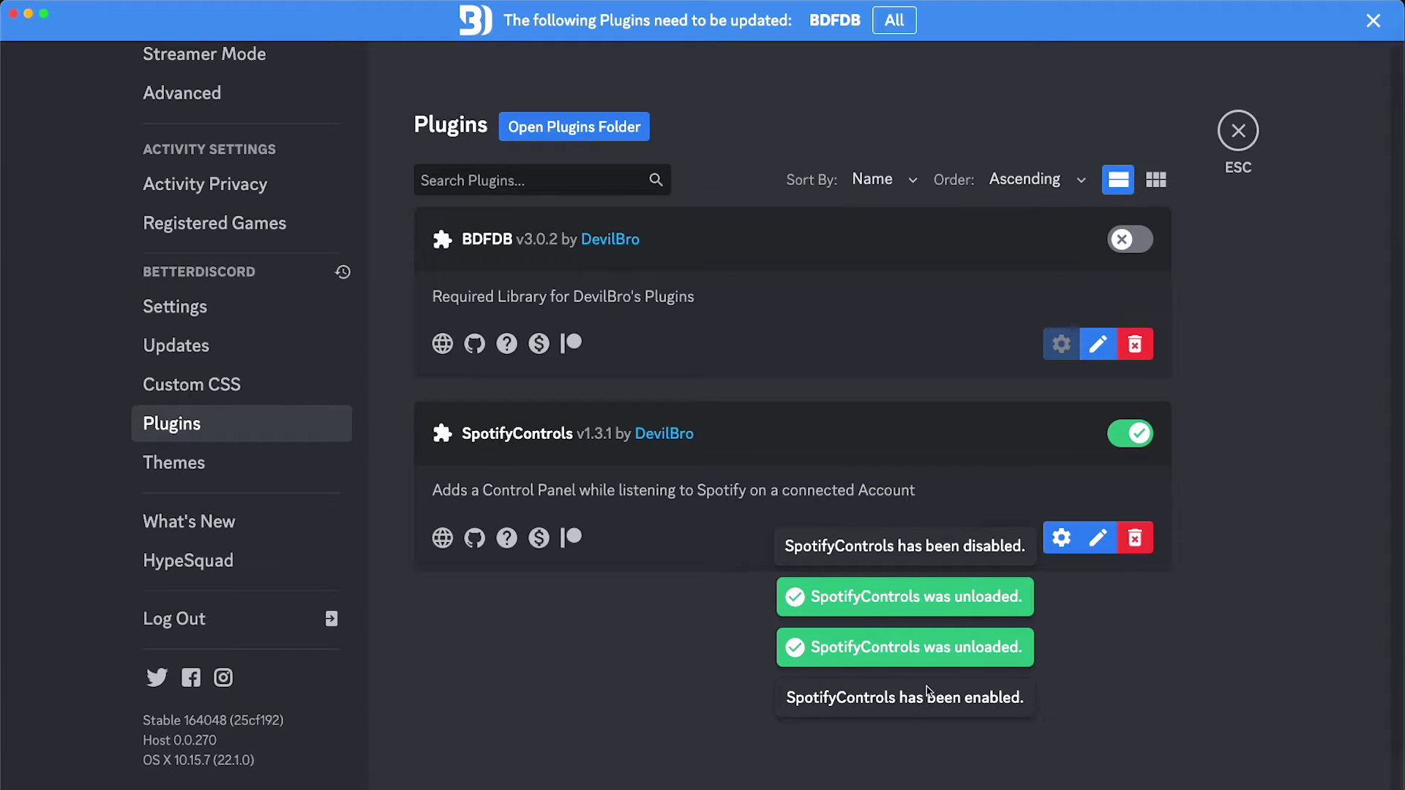
left_click(893, 22)
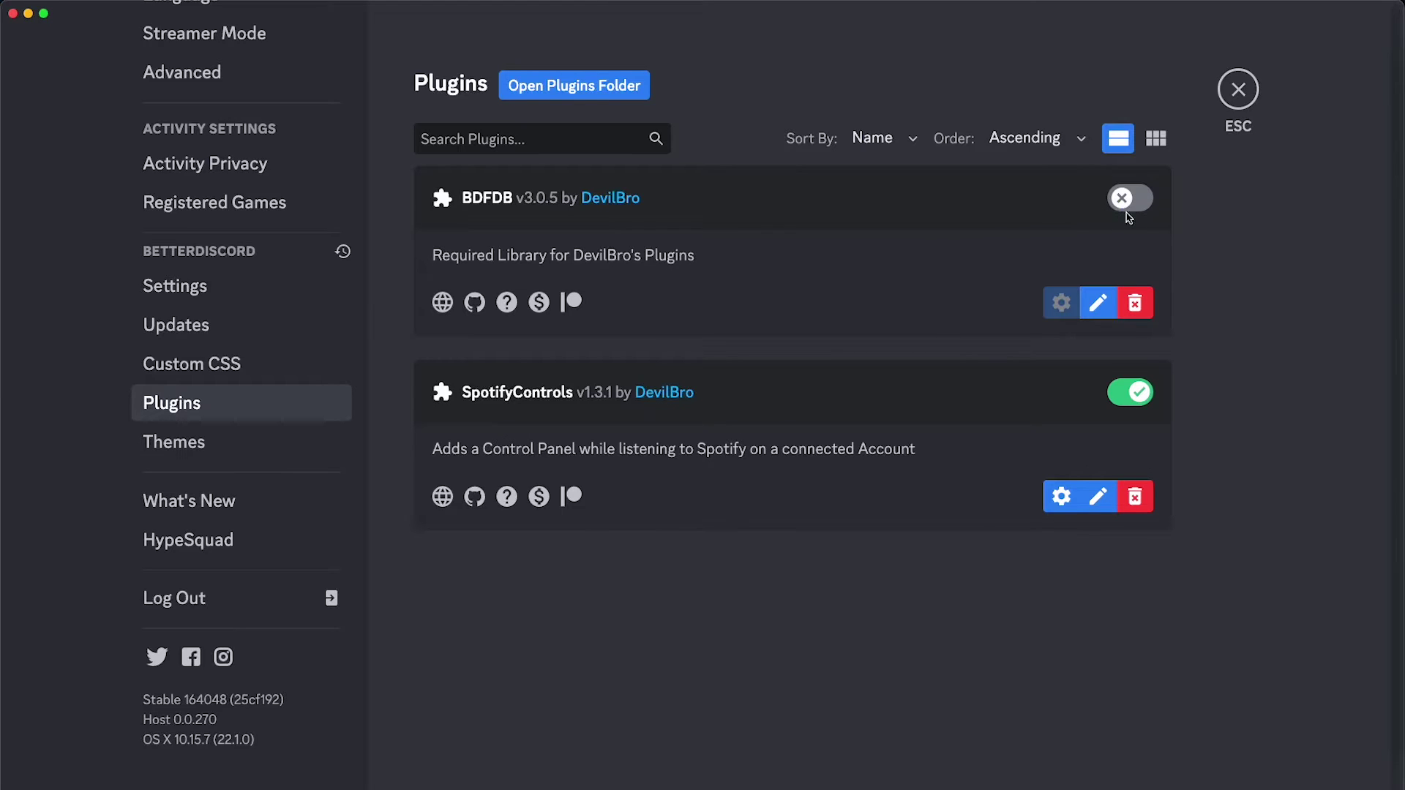
Close User Settings and return to the #general chat
left_click(1253, 87)
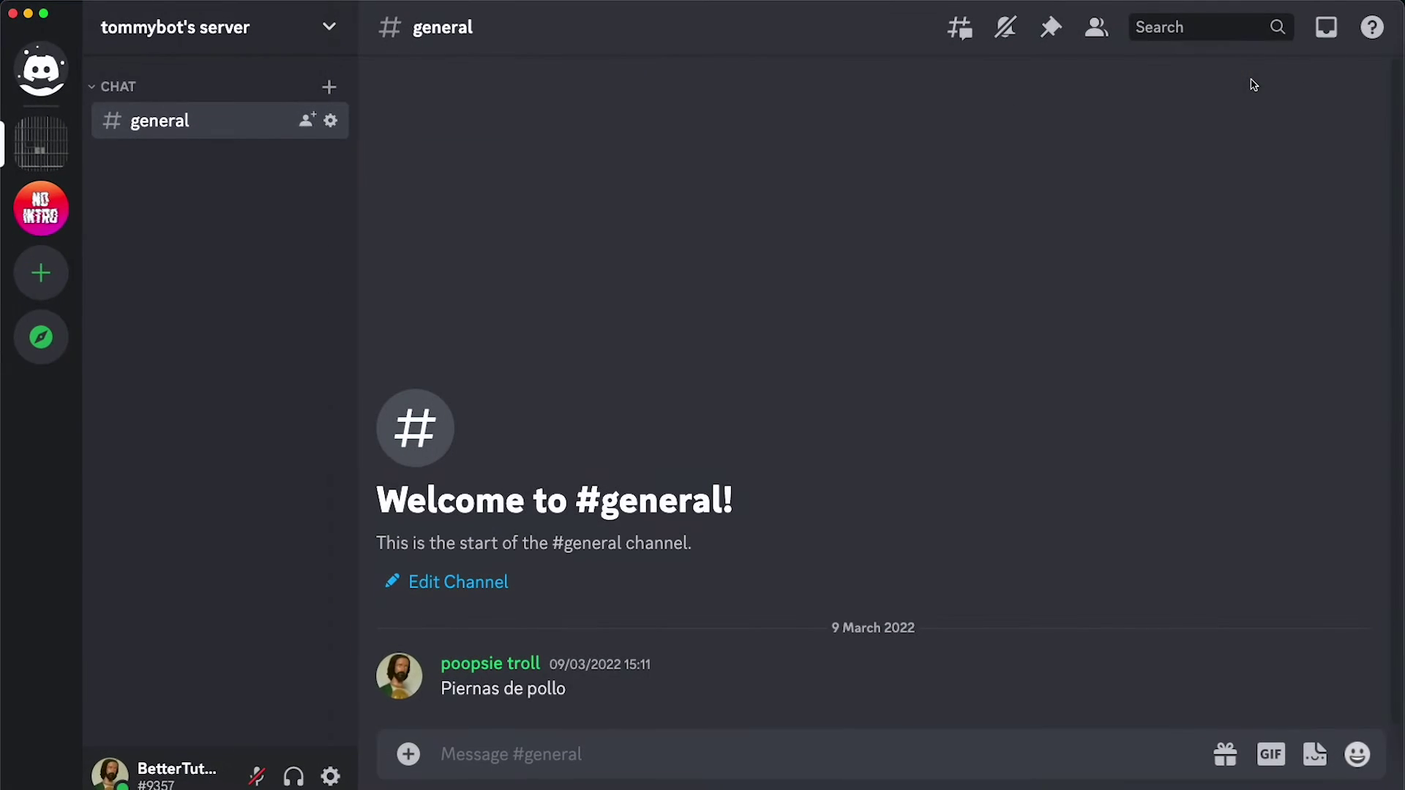
left_click(171, 768)
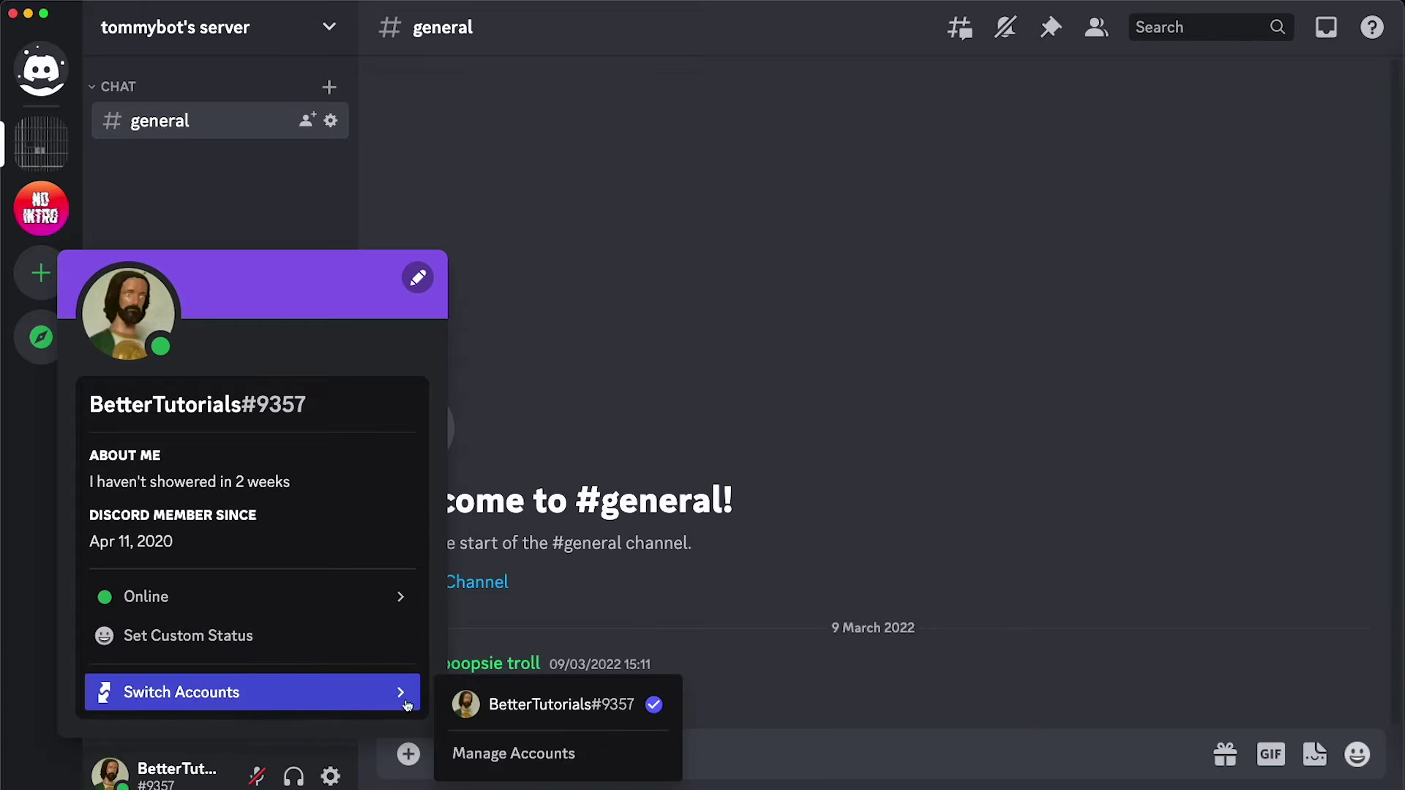
key("Escape")
Start playback in Spotify, then skip from Interlude to December 4th in Discord's panel
left_click(1400, 505)
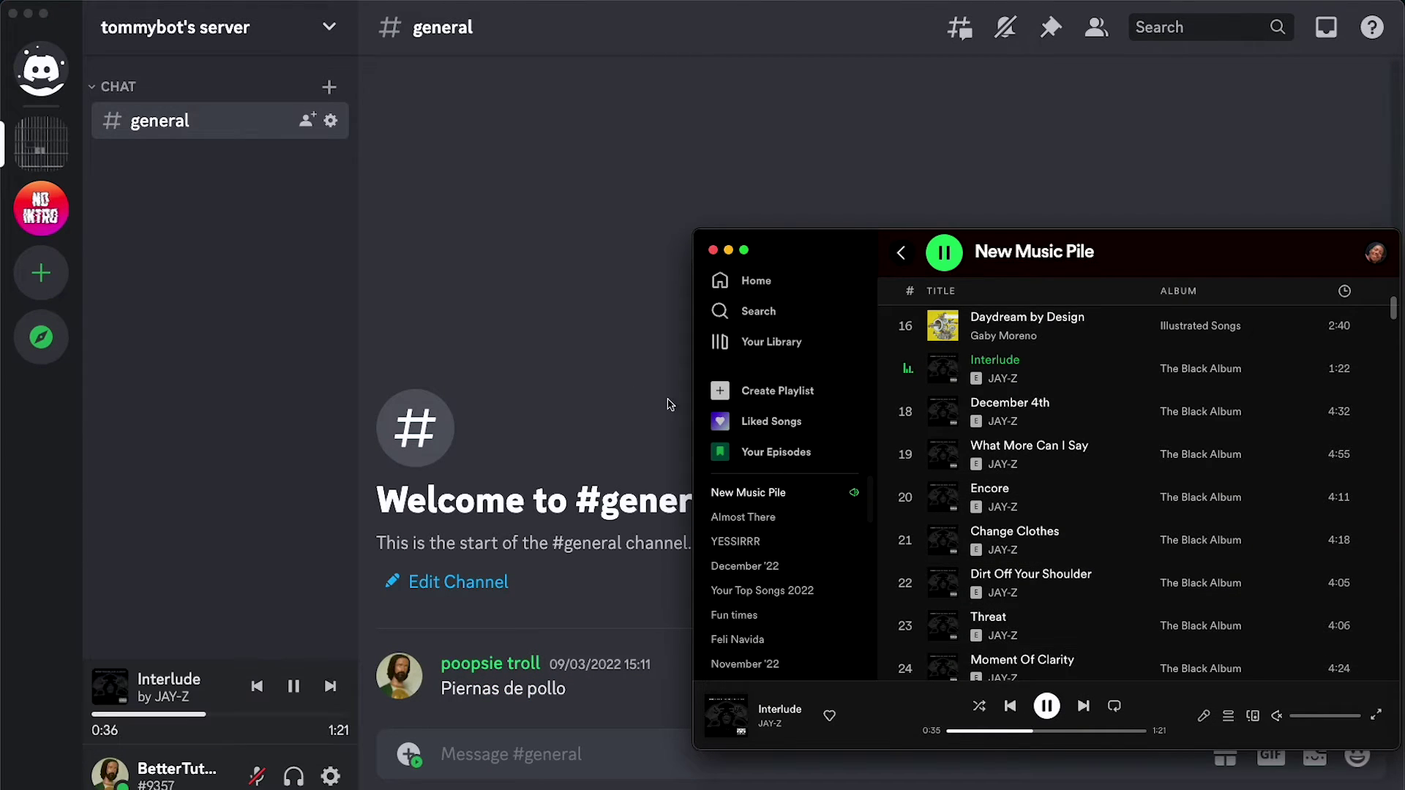
left_click(595, 314)
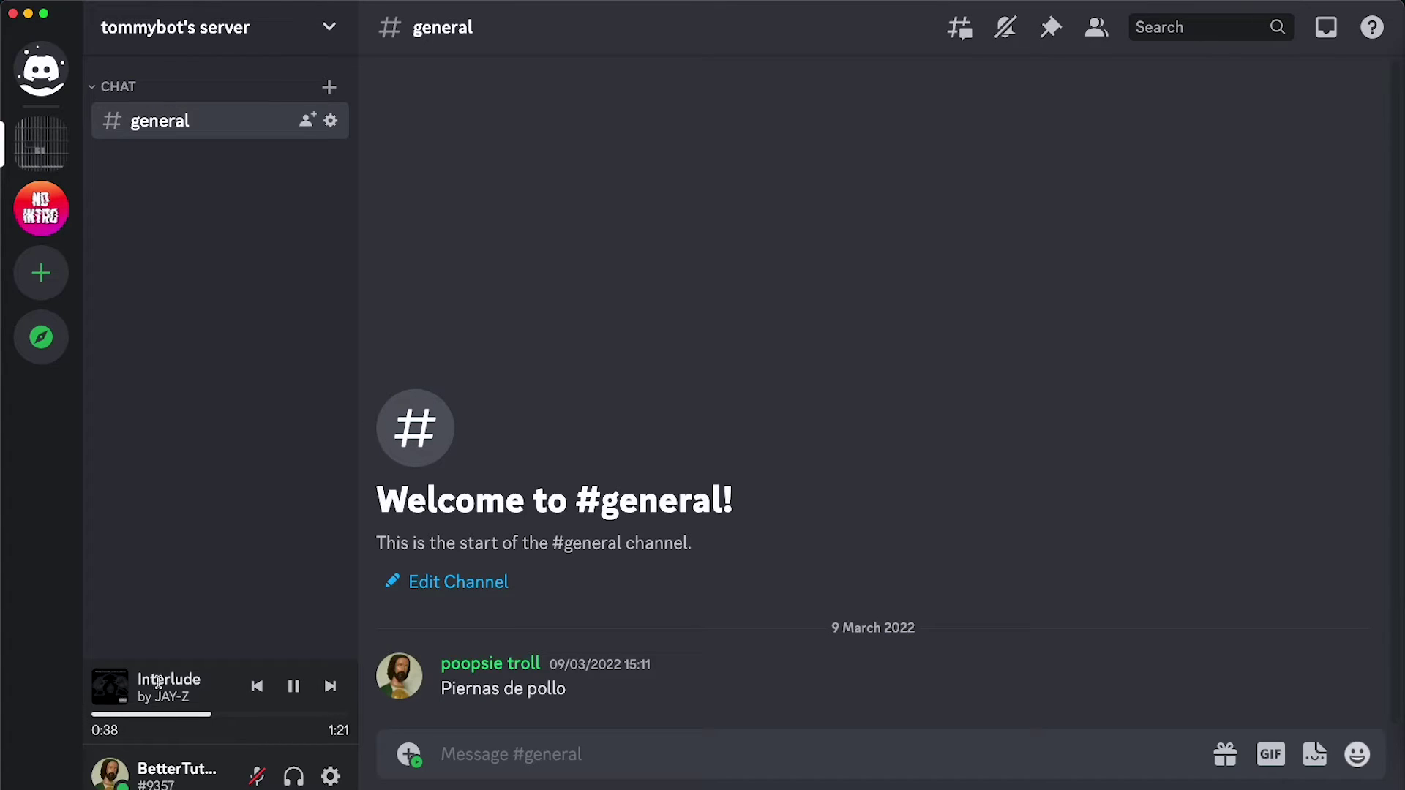
left_click(1399, 505)
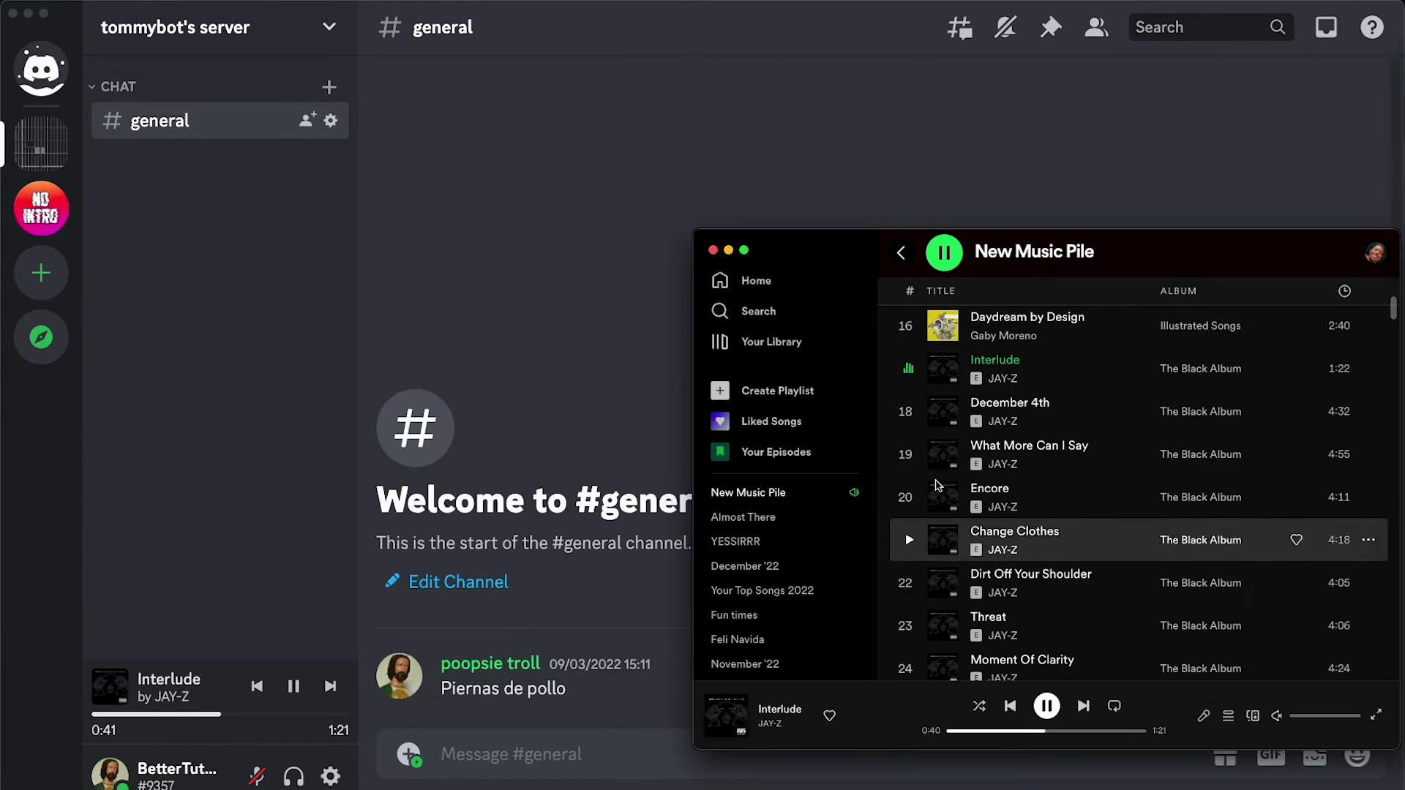
left_click(631, 390)
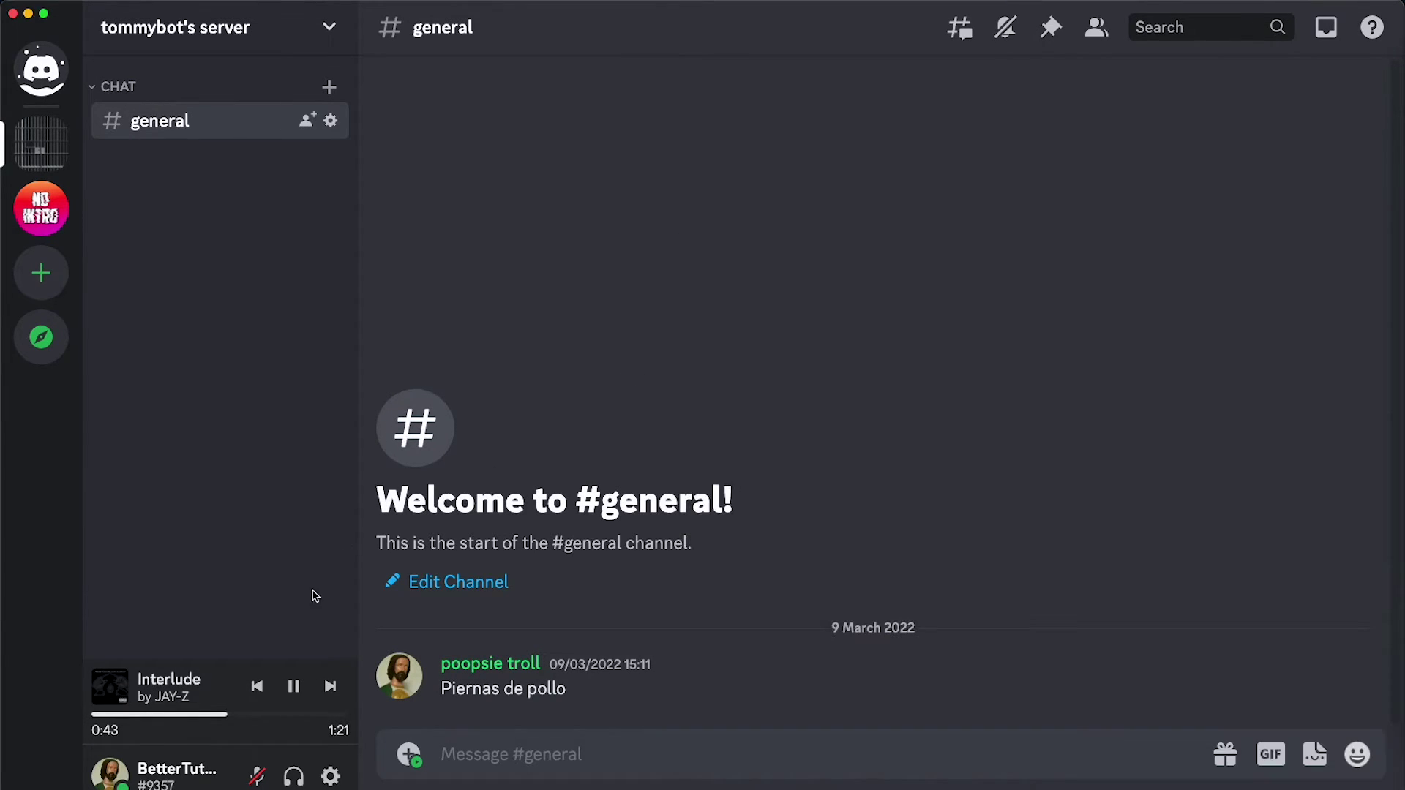
left_click(330, 686)
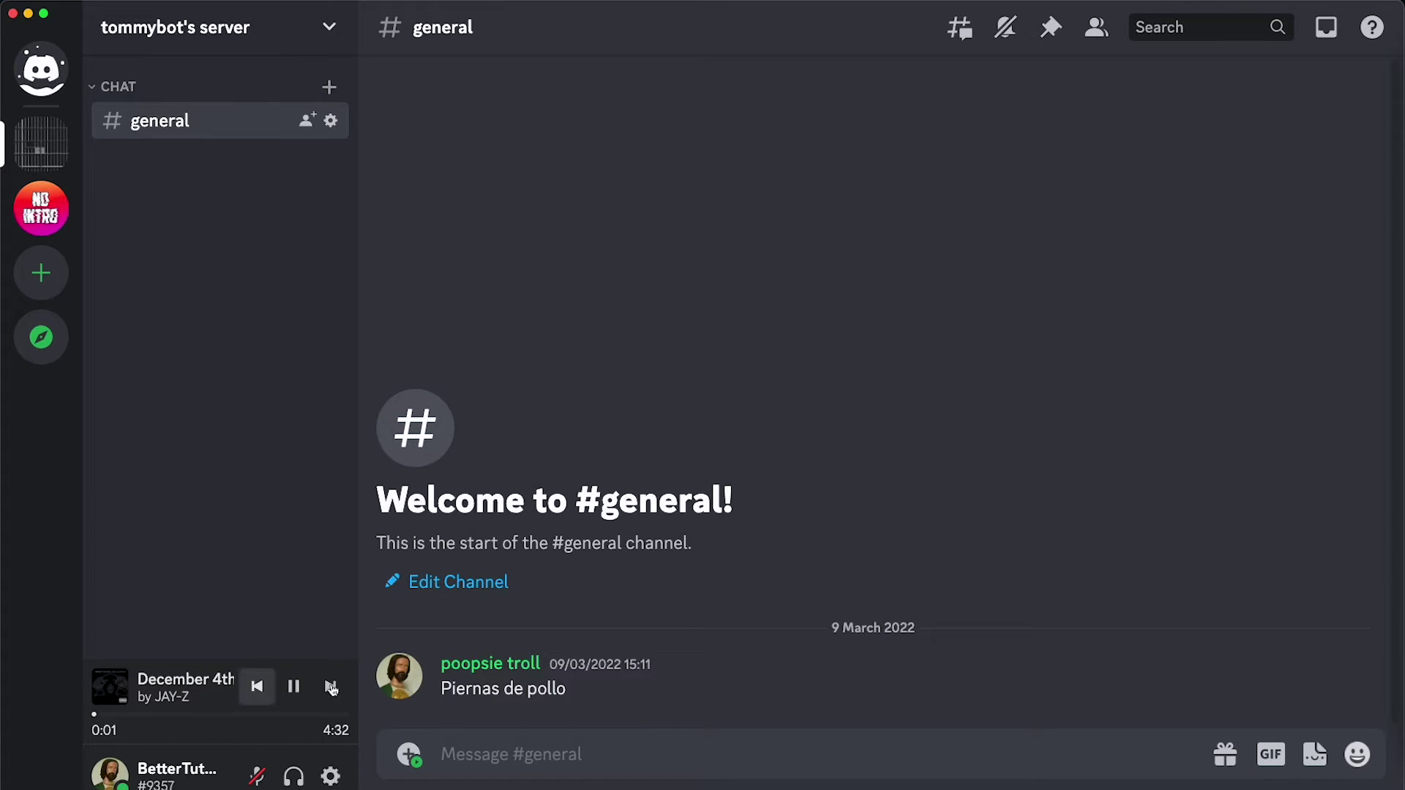
left_click(1399, 505)
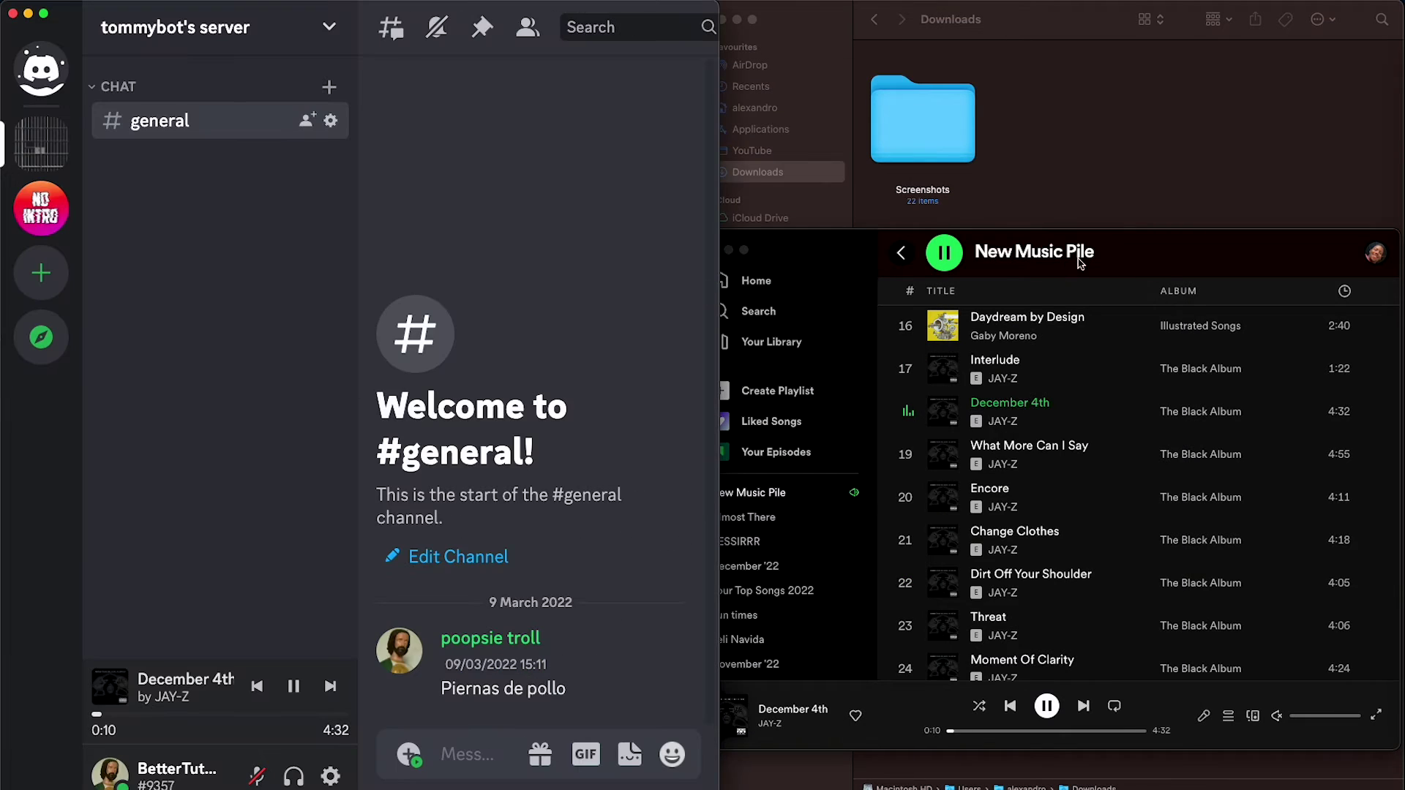
Snap Spotify to the right half and skip tracks, restarting Moment Of Clarity, to 99 Problems
left_click_drag(1083, 260, 1402, 336)
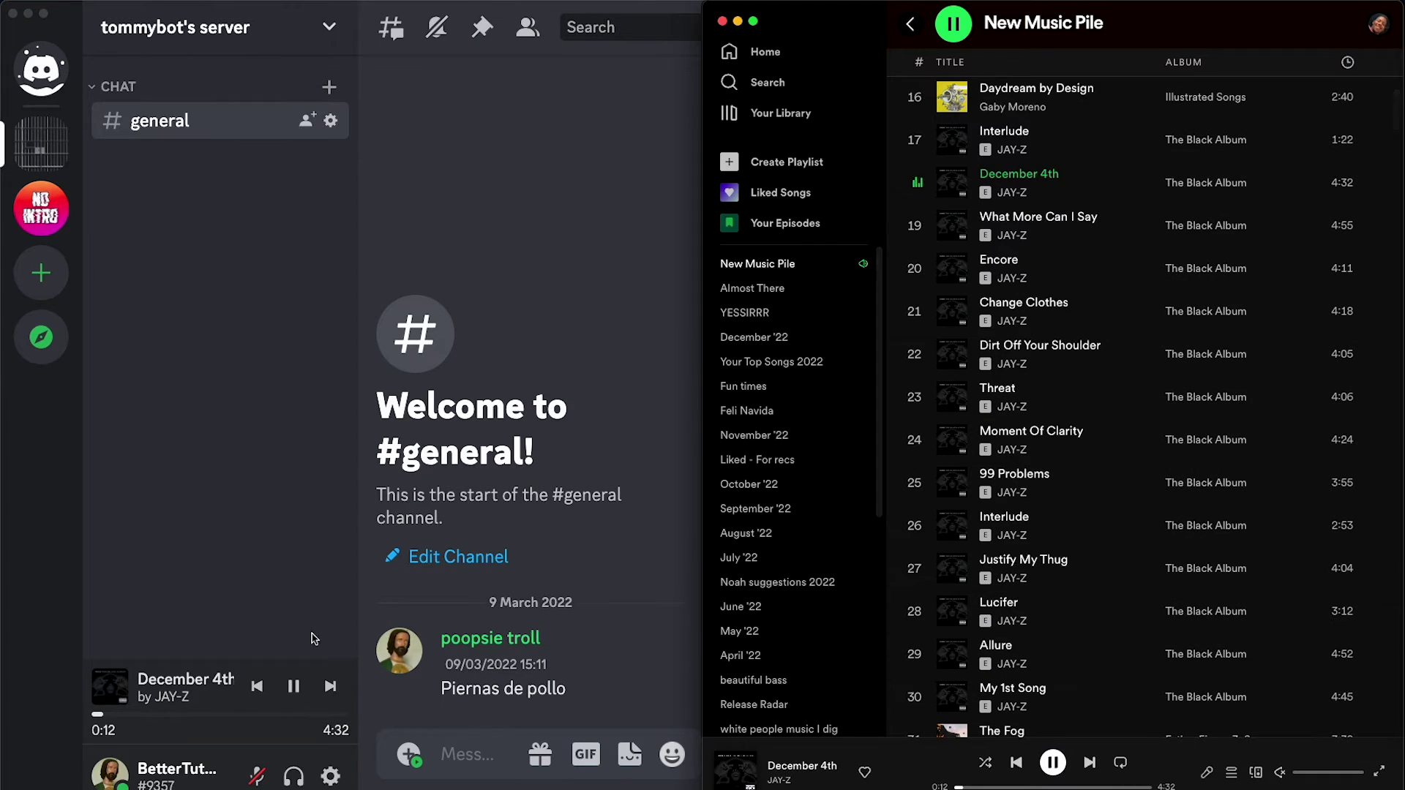
left_click(332, 691)
left_click(330, 689)
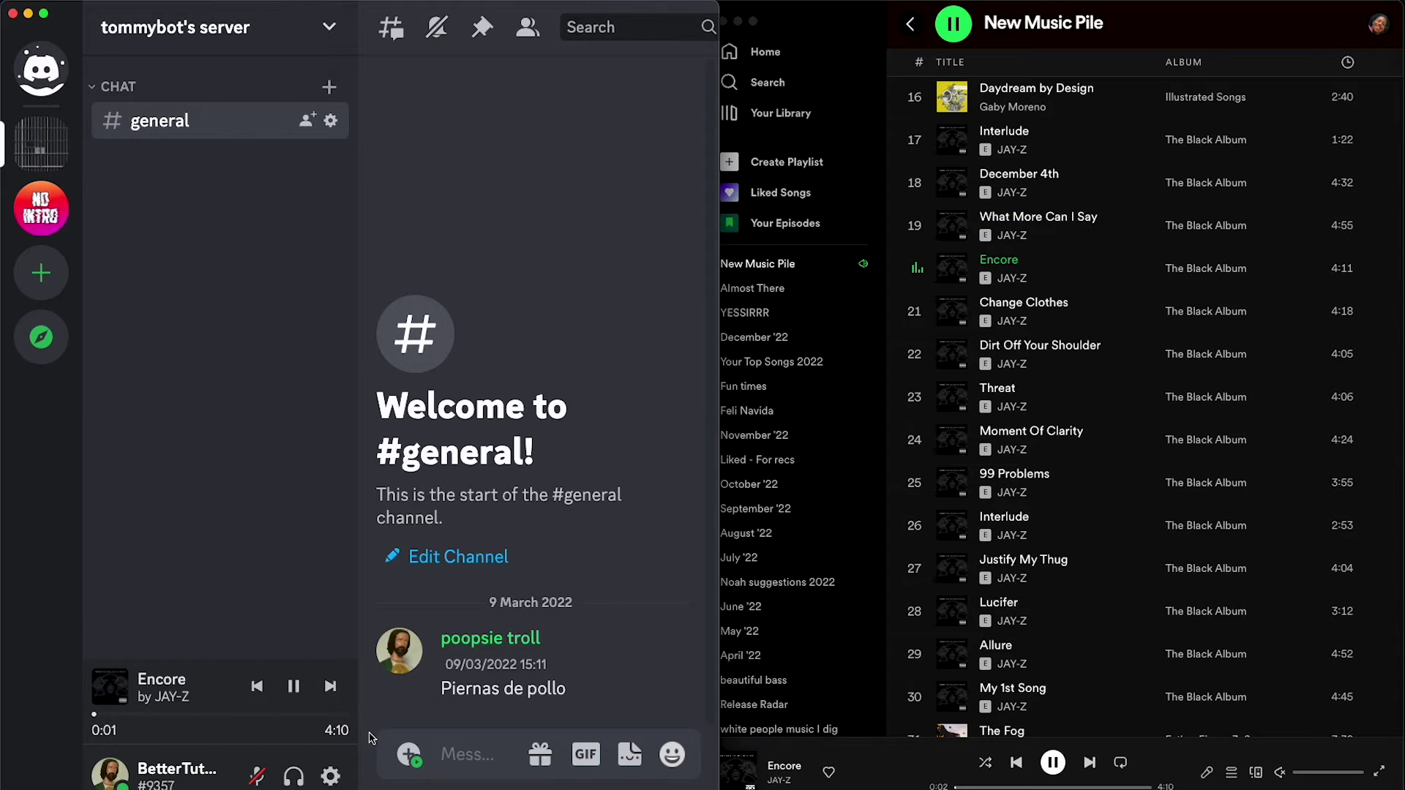
left_click(331, 691)
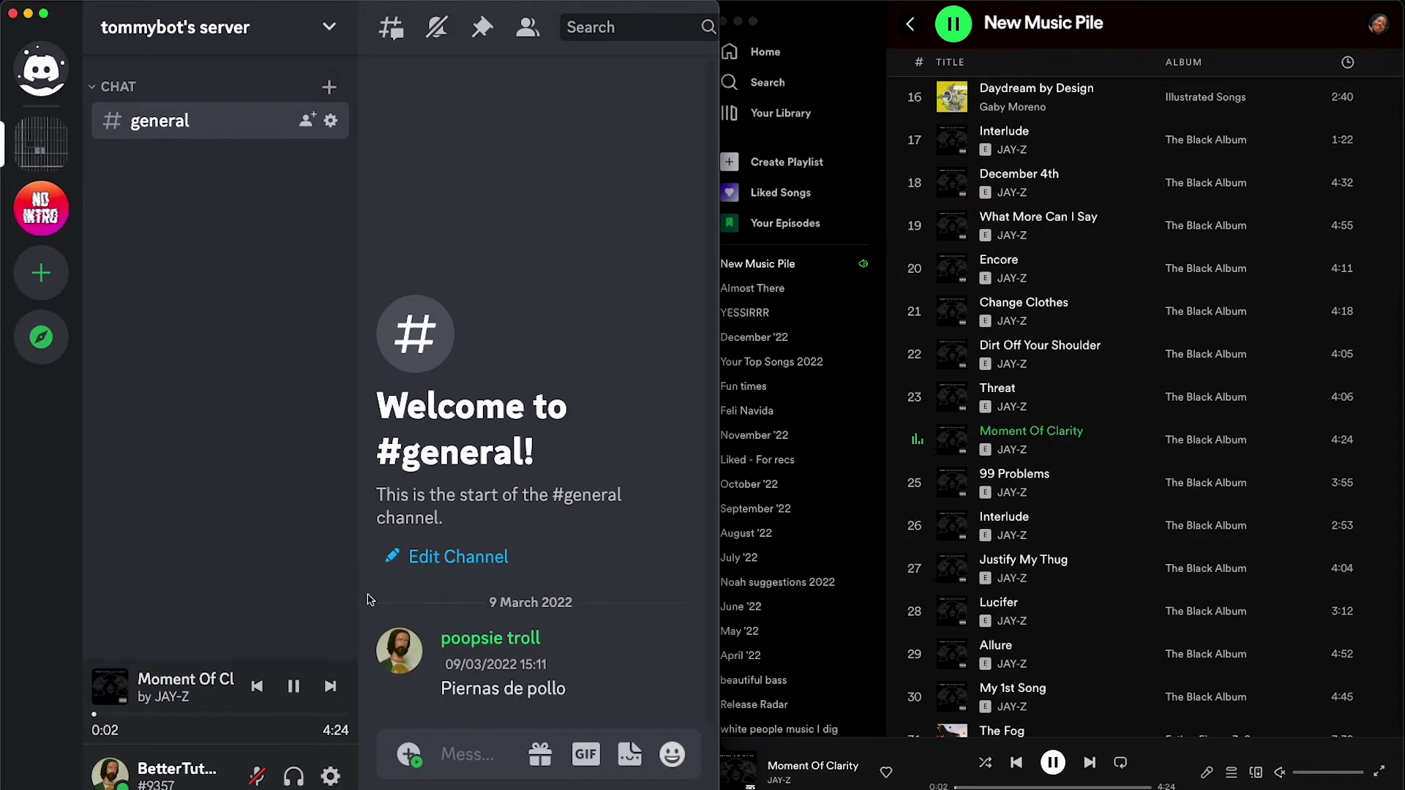
left_click(262, 693)
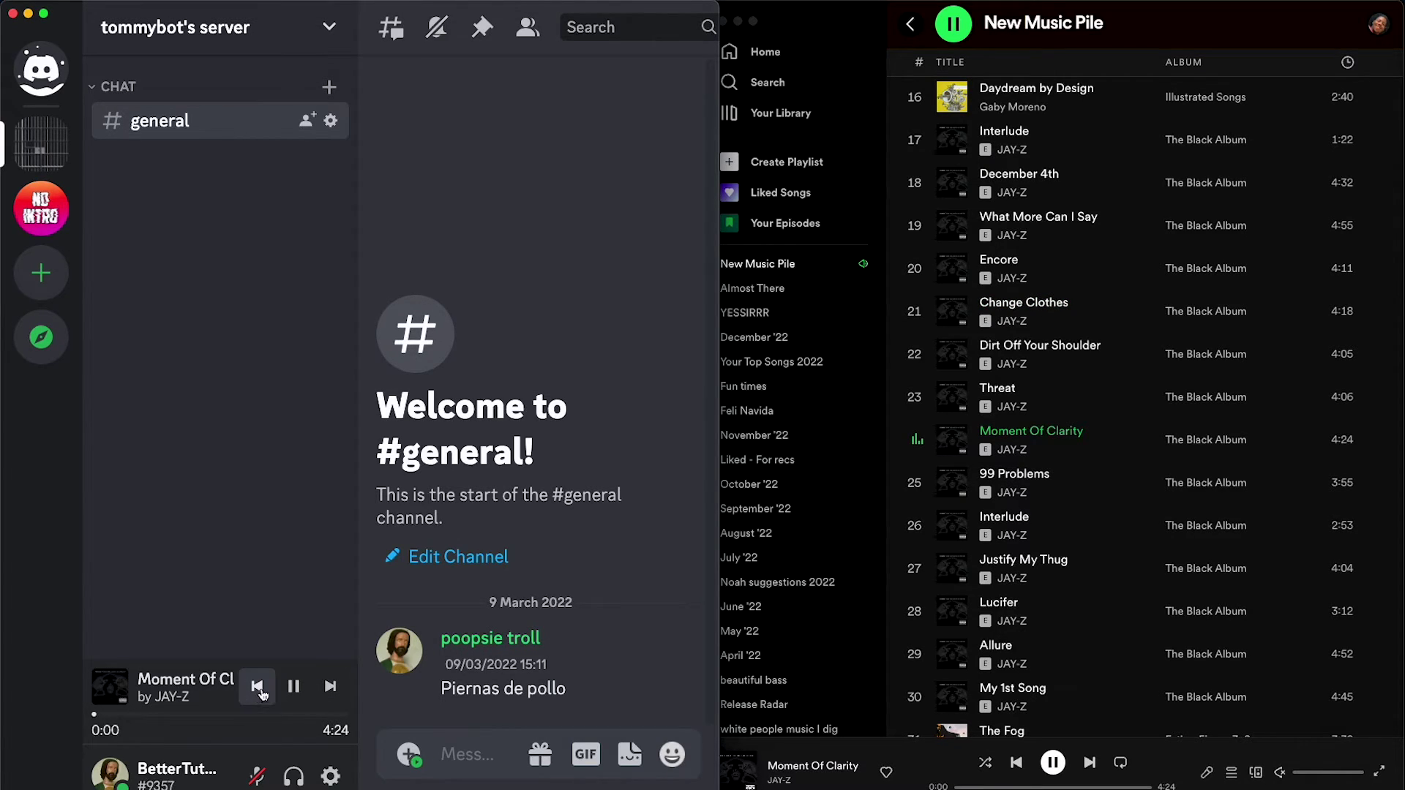
left_click(325, 682)
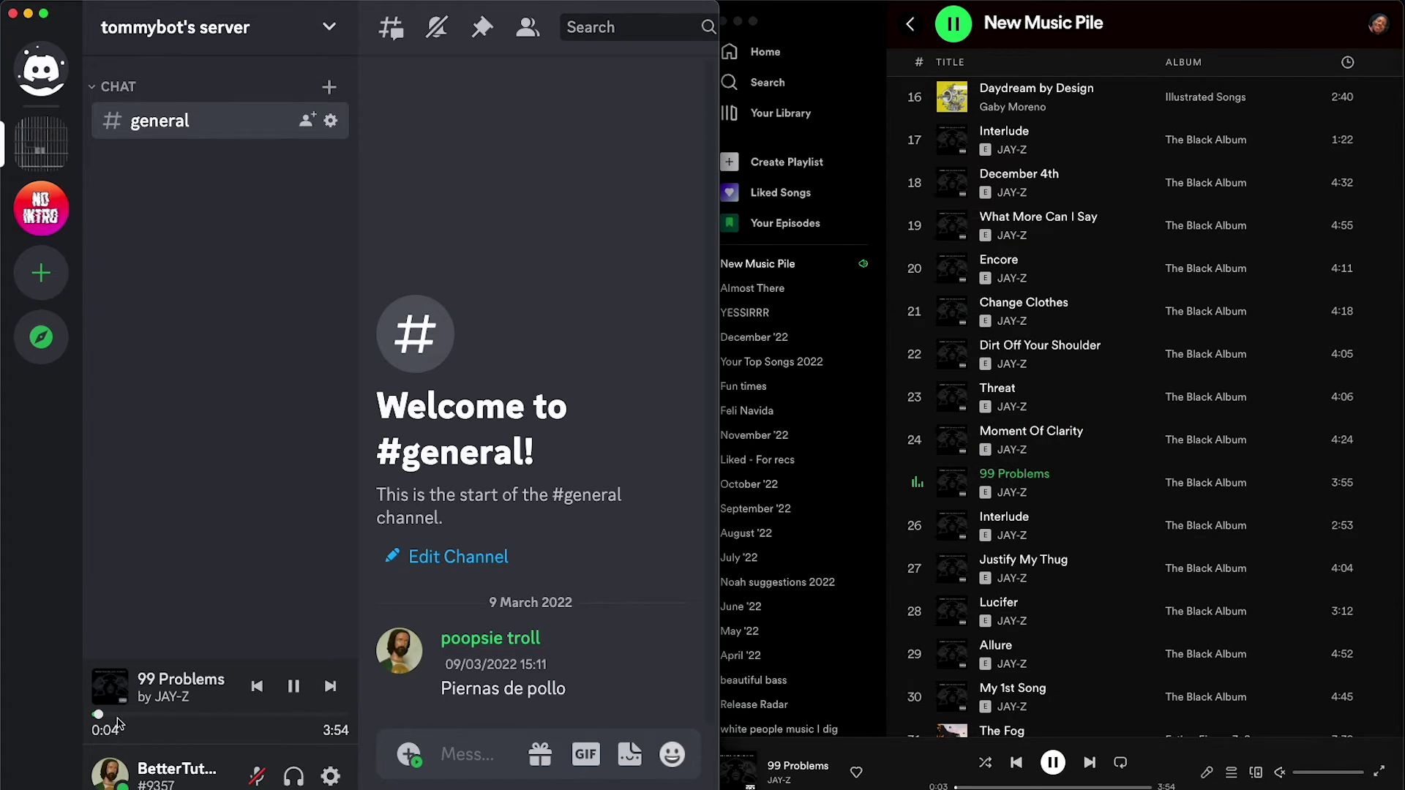
Seek 99 Problems to 0:50, 2:10 and 2:53, then skip to Interlude
left_click_drag(119, 721, 152, 723)
left_click(234, 721)
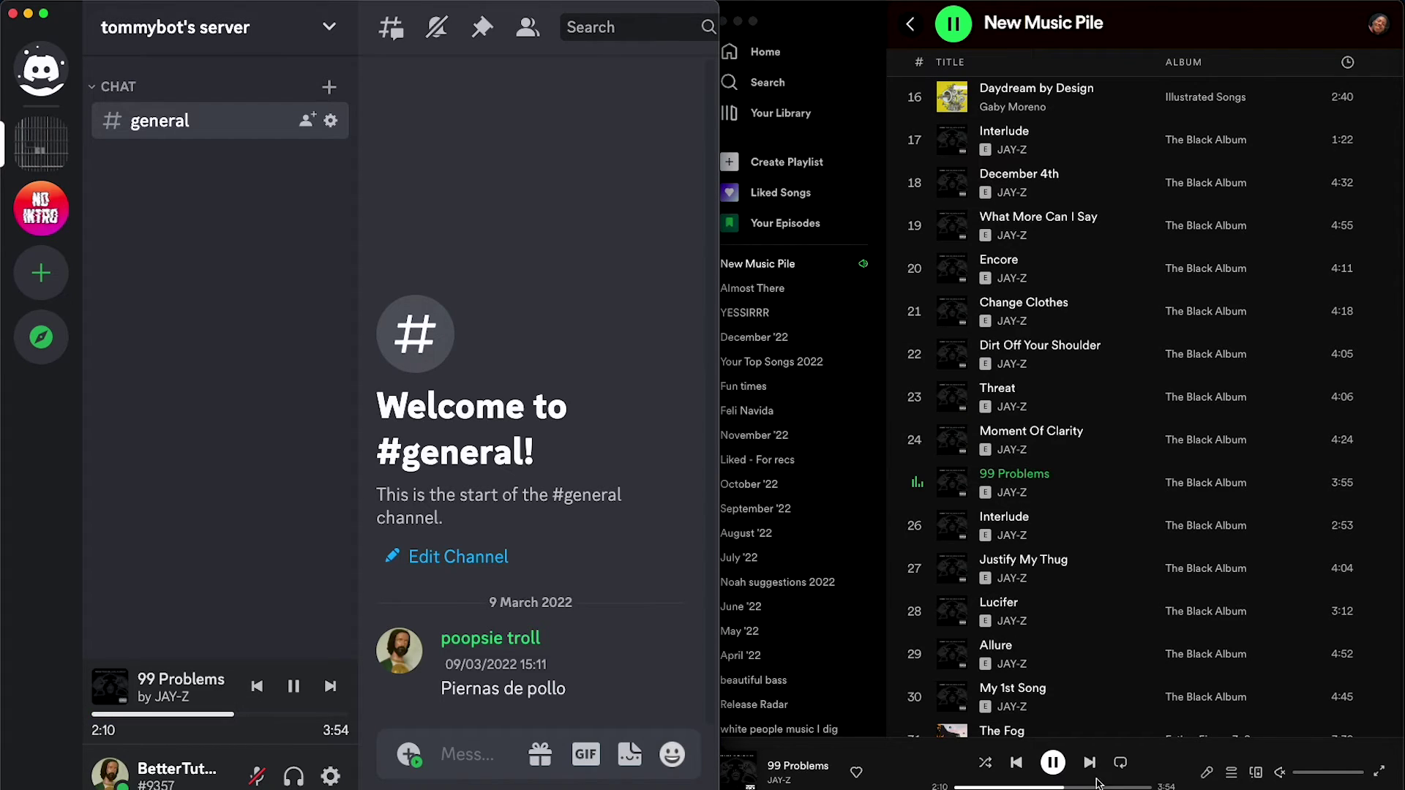
left_click(282, 721)
left_click(333, 688)
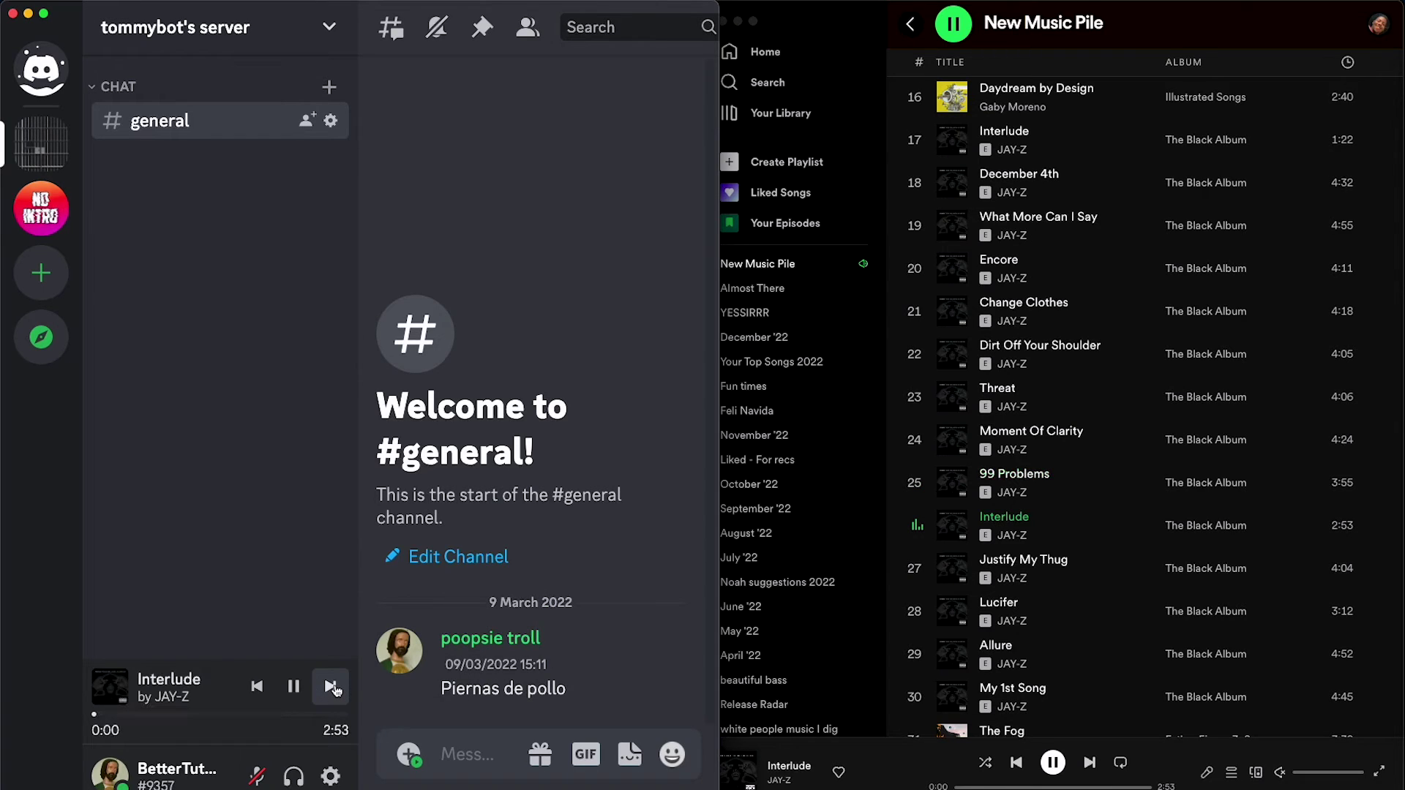